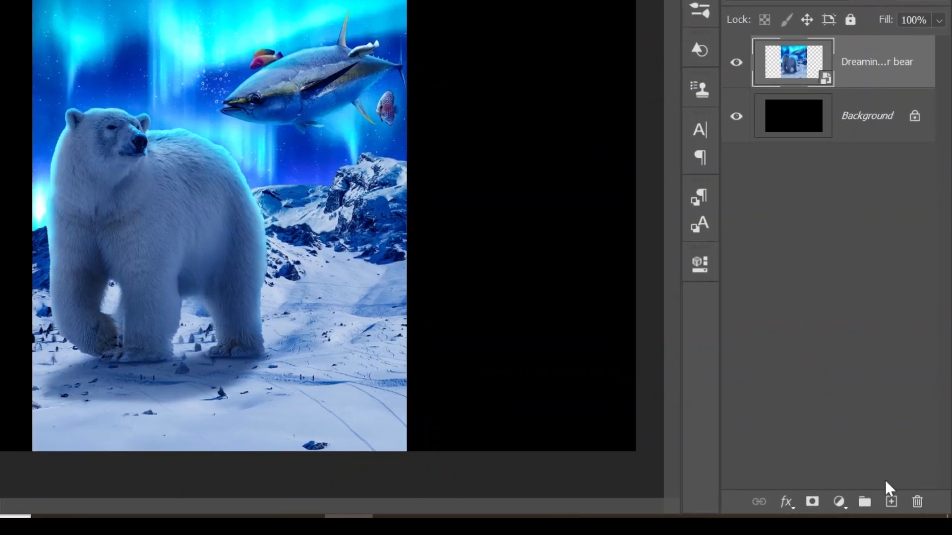
Add a new layer and set the Type tool to the Rockstar font at 60 pt
{"action": "left_click", "coordinate": [891, 502]}
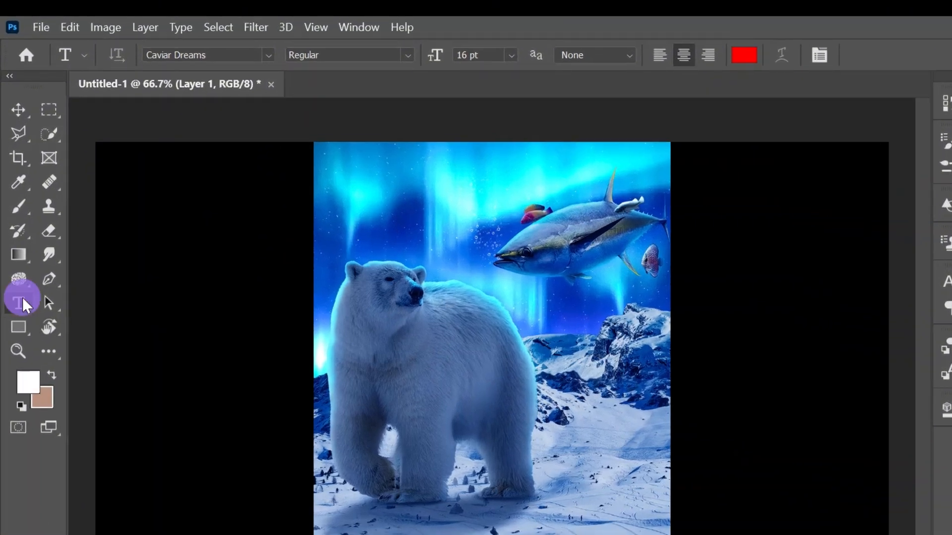
{"action": "left_click", "coordinate": [511, 55]}
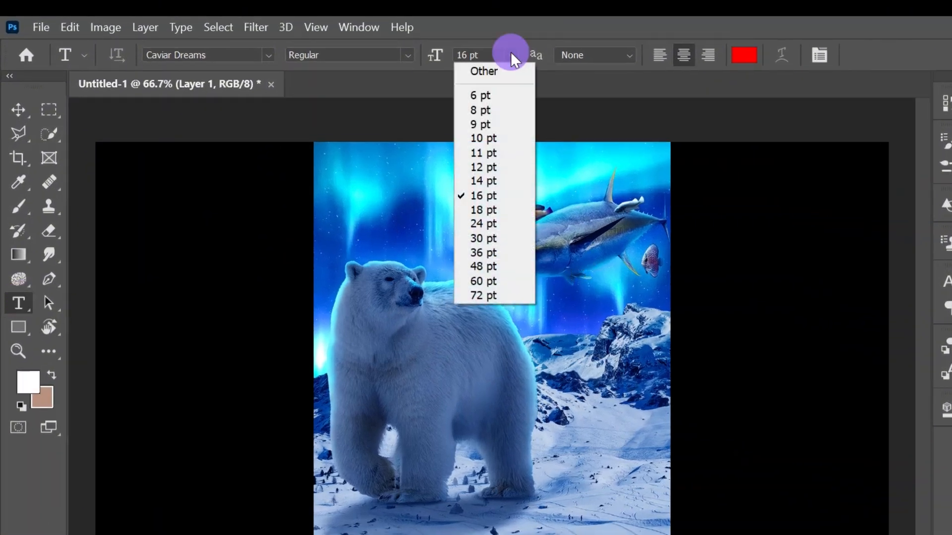
{"action": "left_click", "coordinate": [491, 281]}
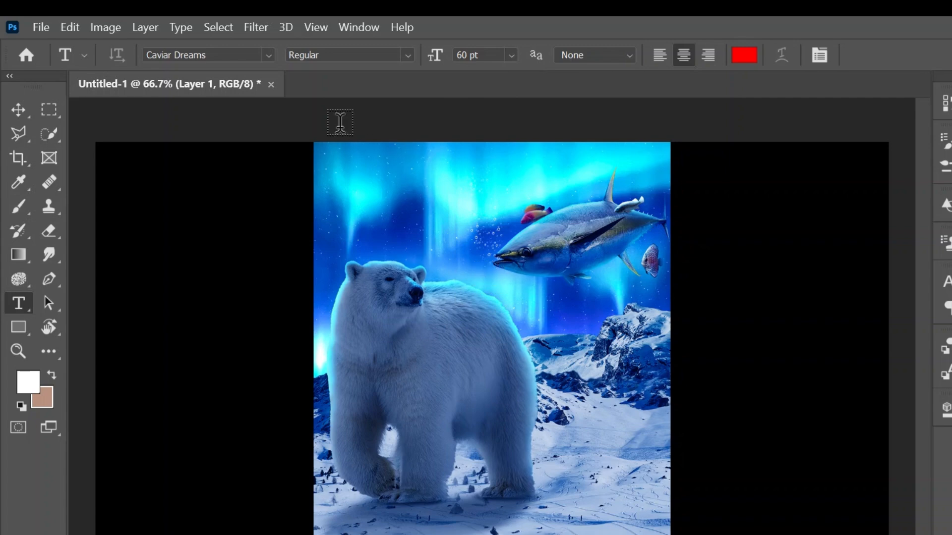
{"action": "left_click", "coordinate": [268, 54]}
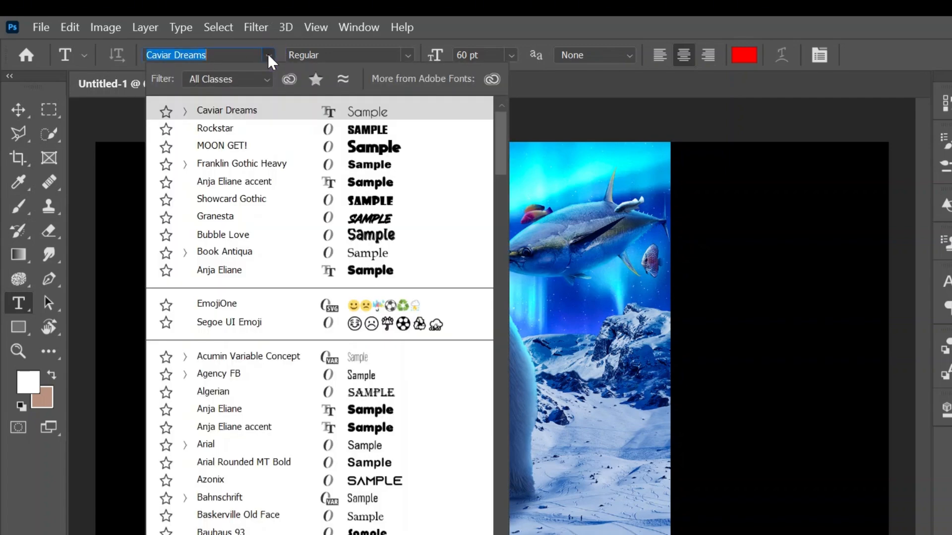
{"action": "left_click", "coordinate": [281, 130]}
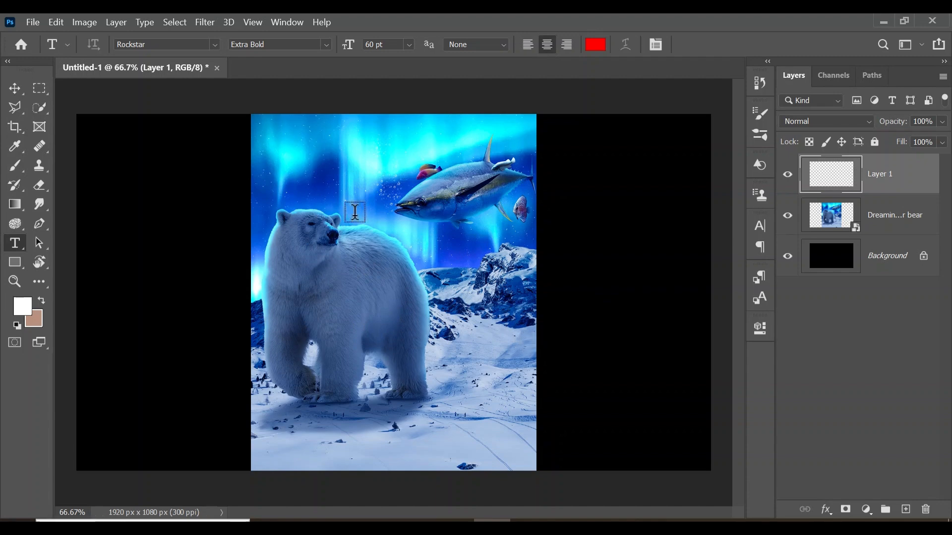
Place the letters D and R on separate text layers side by side above the bear
{"action": "left_click", "coordinate": [320, 181]}
{"action": "type", "text": "D"}
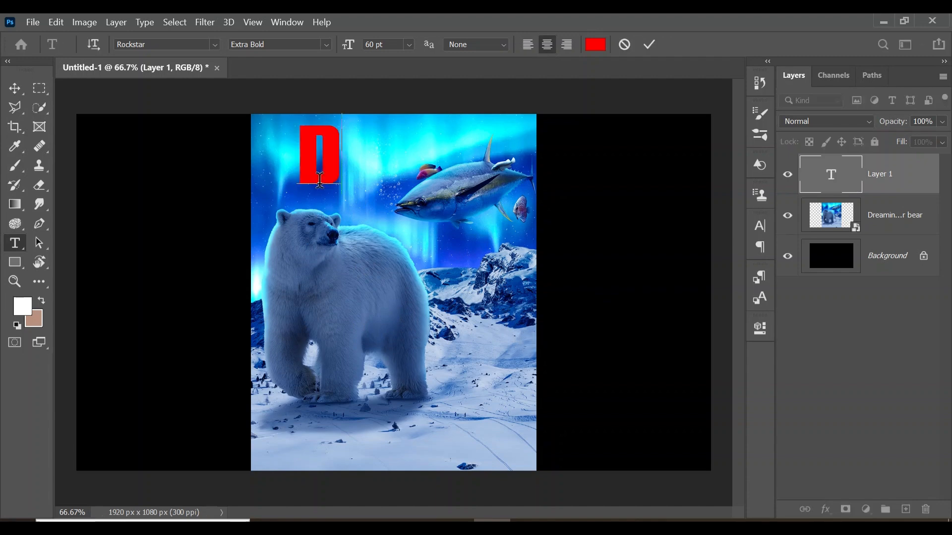
{"action": "left_click", "coordinate": [650, 45]}
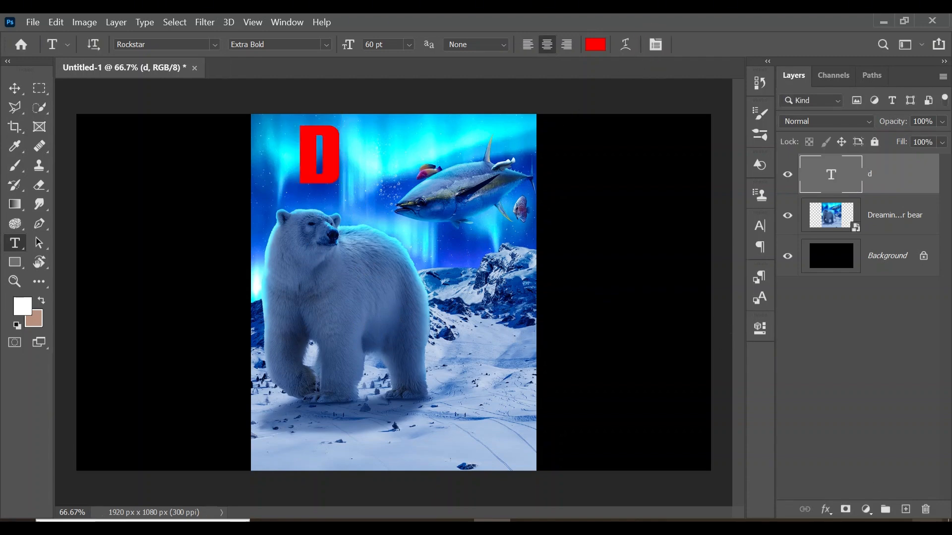
{"action": "left_click", "coordinate": [905, 510]}
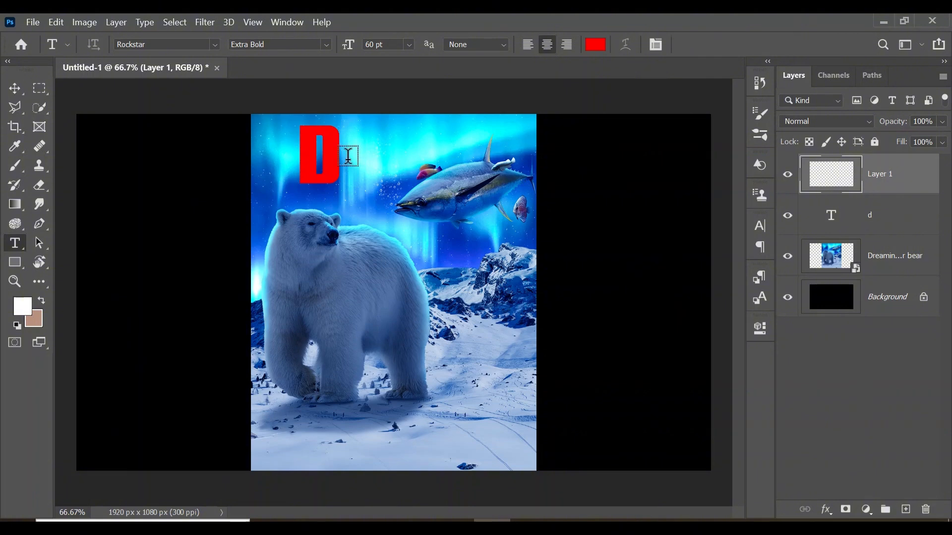
{"action": "left_click", "coordinate": [379, 158]}
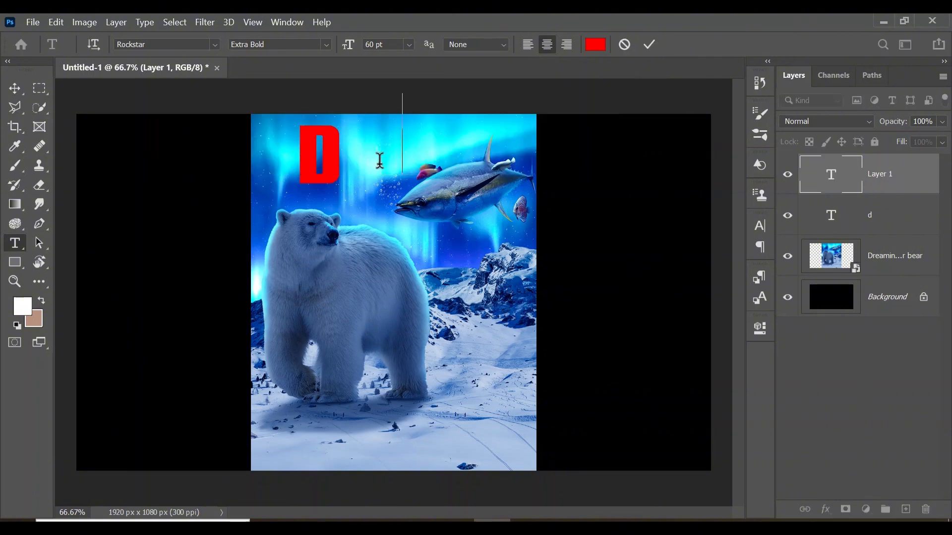
{"action": "type", "text": "r"}
{"action": "left_click", "coordinate": [644, 42]}
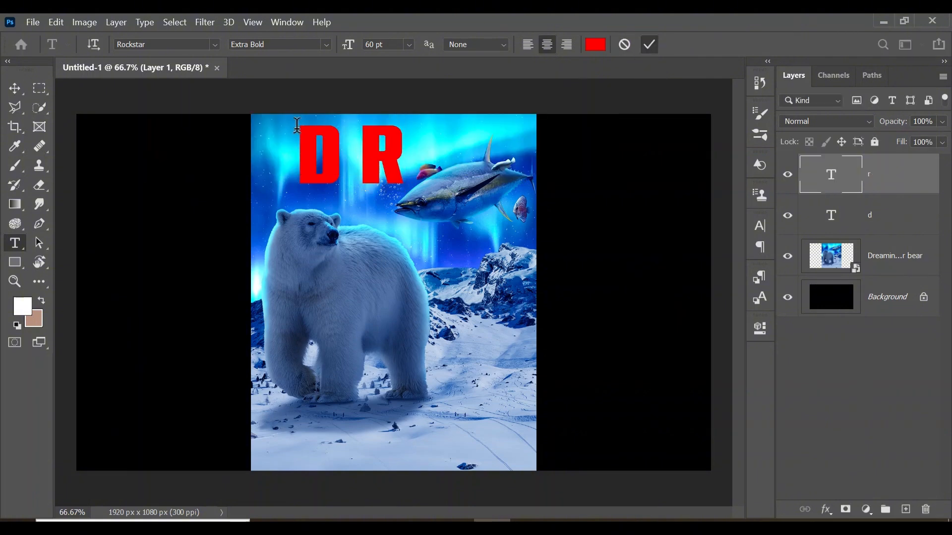
Add the letters E and A on their own text layers, with E over the fish and A over the bear's back
{"action": "left_click", "coordinate": [906, 510]}
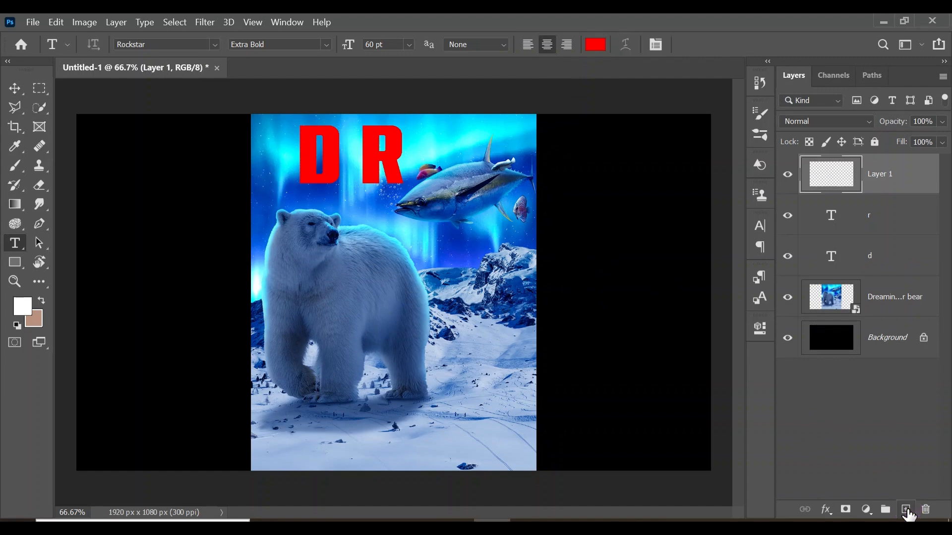
{"action": "left_click", "coordinate": [451, 154]}
{"action": "type", "text": "e"}
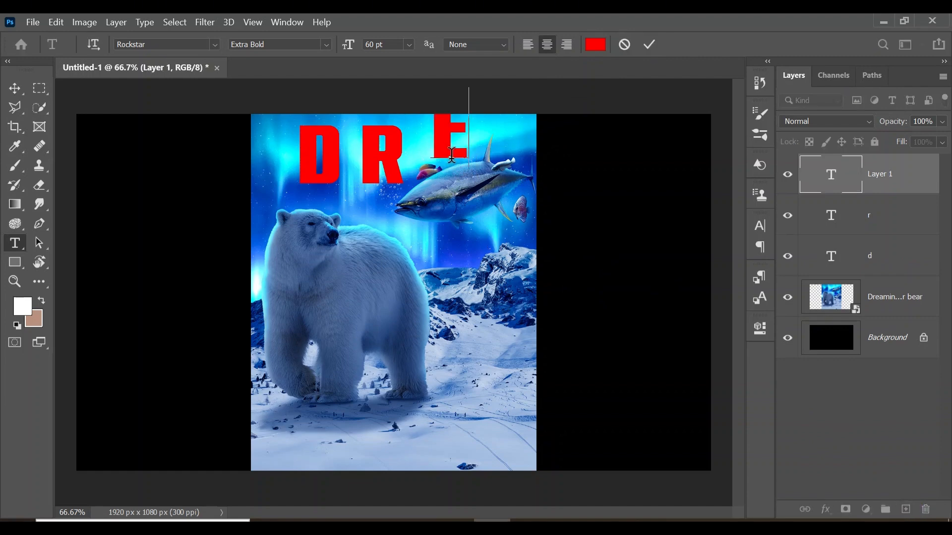
{"action": "key", "text": "ctrl+Return"}
{"action": "left_click", "coordinate": [904, 509]}
{"action": "left_click", "coordinate": [442, 261]}
{"action": "type", "text": "a"}
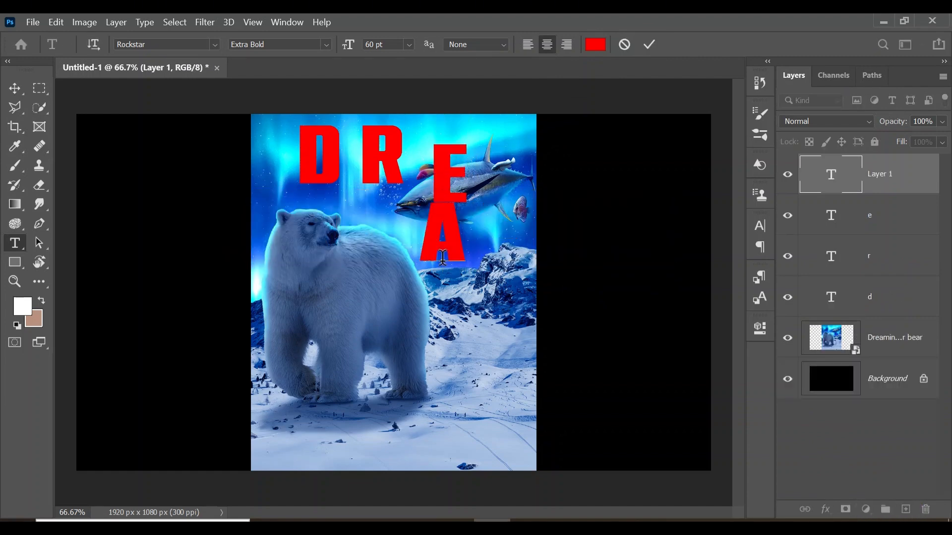
{"action": "left_click_drag", "start_coordinate": [450, 290], "coordinate": [381, 320]}
{"action": "left_click", "coordinate": [648, 45]}
Add the letters M and S on their own text layers, M below the E and S below the M
{"action": "left_click", "coordinate": [905, 510]}
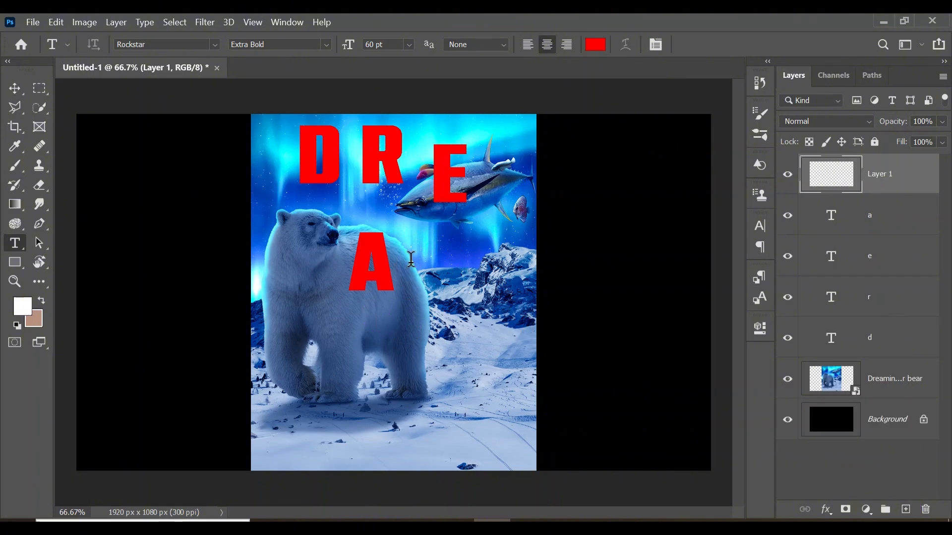
{"action": "left_click", "coordinate": [411, 263]}
{"action": "type", "text": "m"}
{"action": "left_click_drag", "start_coordinate": [437, 290], "coordinate": [465, 296]}
{"action": "left_click", "coordinate": [649, 44]}
{"action": "left_click", "coordinate": [906, 510]}
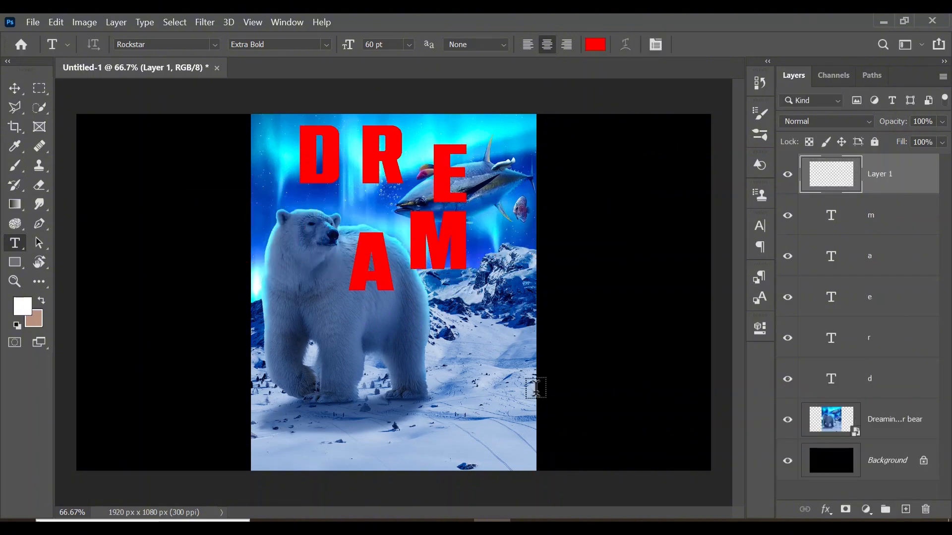
{"action": "left_click", "coordinate": [420, 340]}
{"action": "type", "text": "s"}
{"action": "left_click_drag", "start_coordinate": [454, 395], "coordinate": [478, 421]}
{"action": "left_click", "coordinate": [648, 44]}
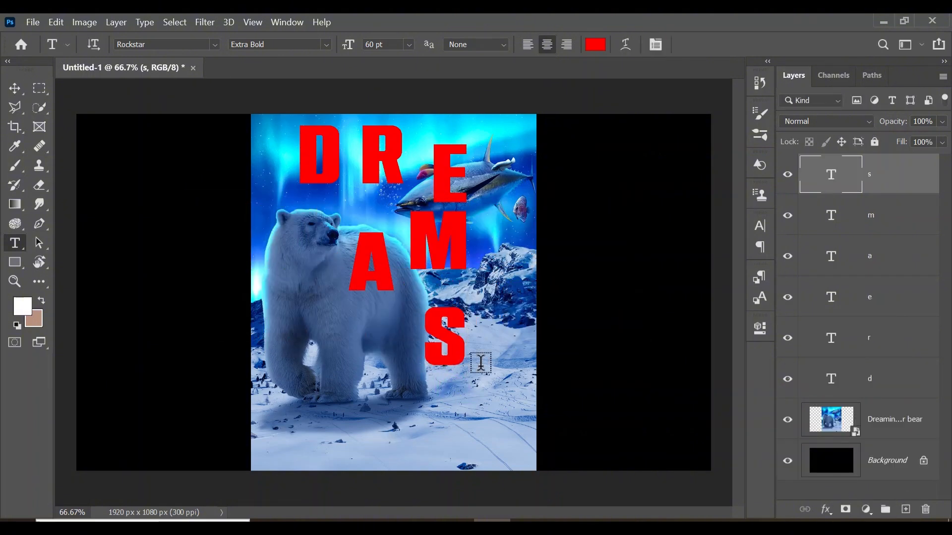
Scale the polar bear image to 26.17% and position it roughly centred, with its upper edge on the canvas's upper edge
{"action": "left_click", "coordinate": [901, 426]}
{"action": "key", "text": "ctrl+t"}
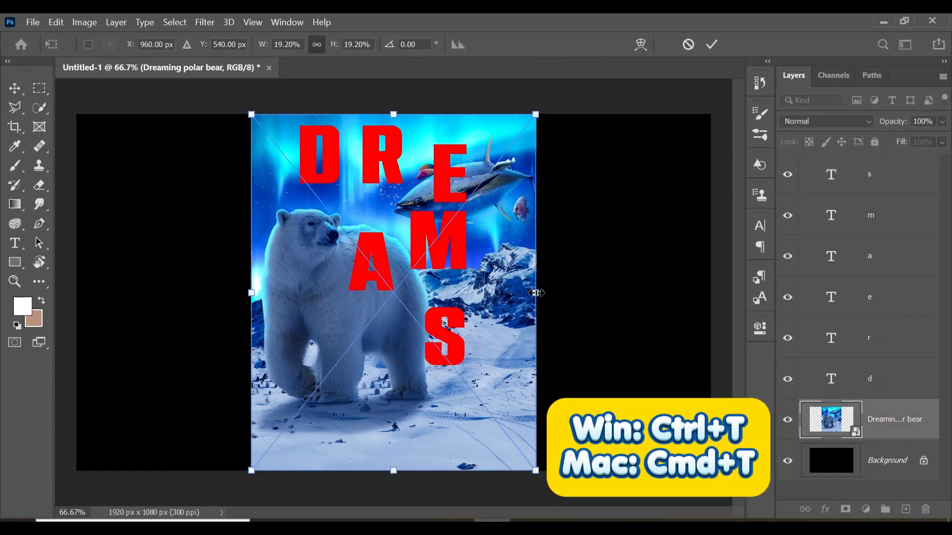
{"action": "left_click_drag", "start_coordinate": [535, 292], "coordinate": [623, 293]}
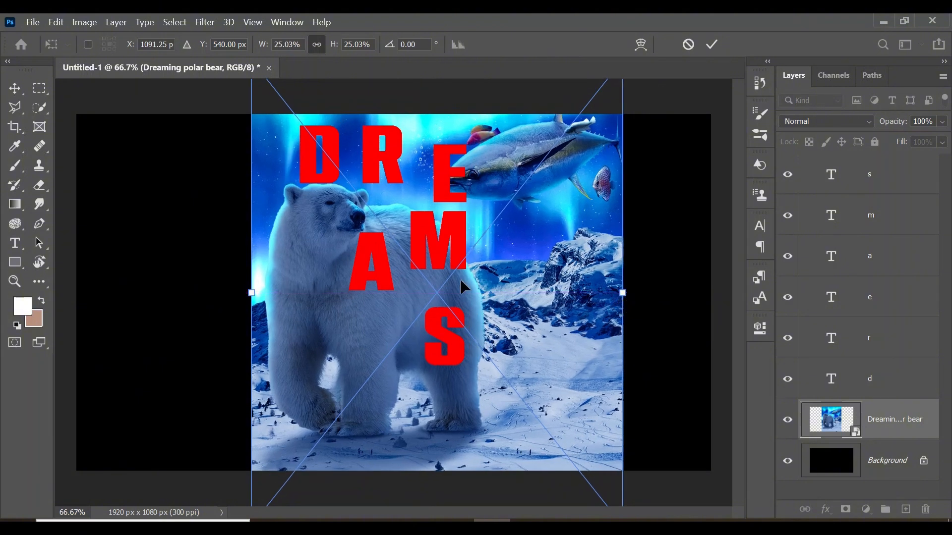
{"action": "left_click_drag", "start_coordinate": [461, 287], "coordinate": [496, 351]}
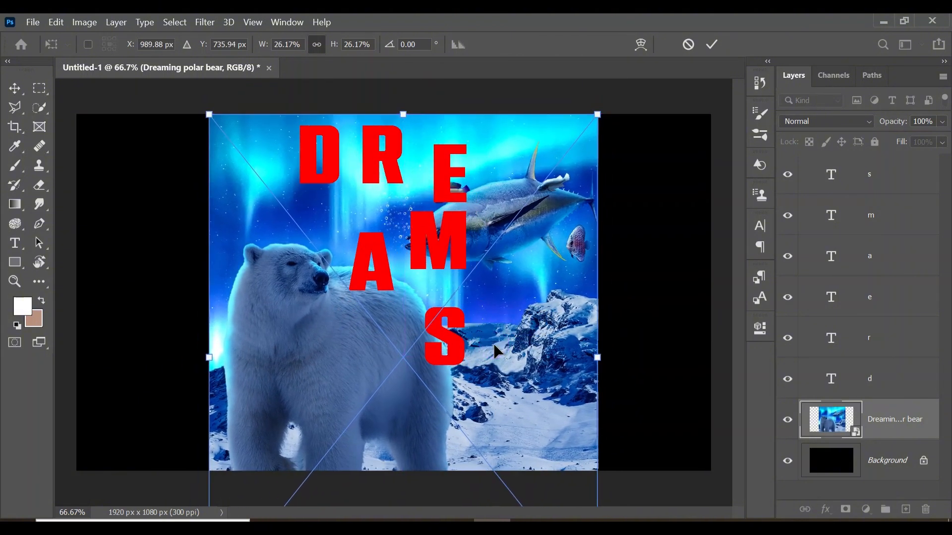
{"action": "key", "text": "Return"}
{"action": "key", "text": "t"}
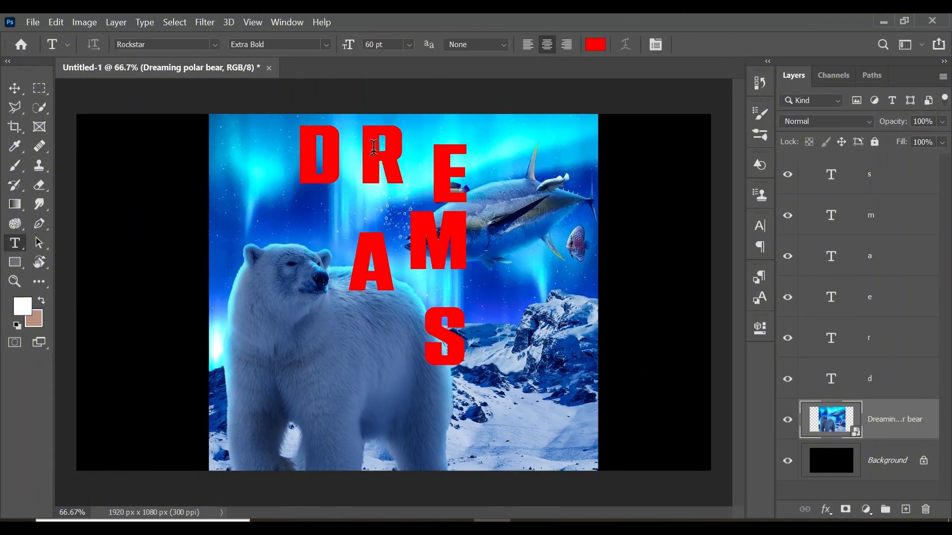
Move the D to the image's upper-left corner and, with rulers shown, add a horizontal guide through the D's middle
{"action": "left_click", "coordinate": [884, 379]}
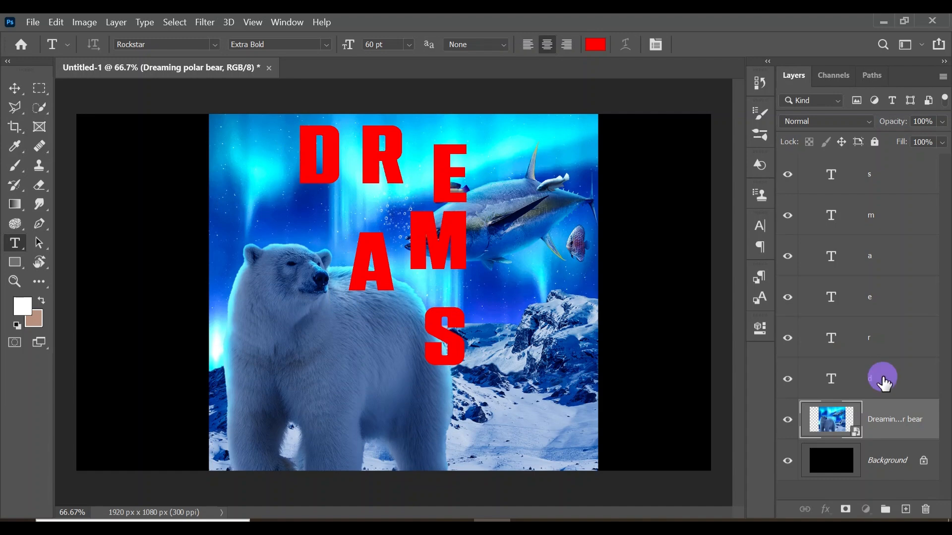
{"action": "key", "text": "ctrl+t"}
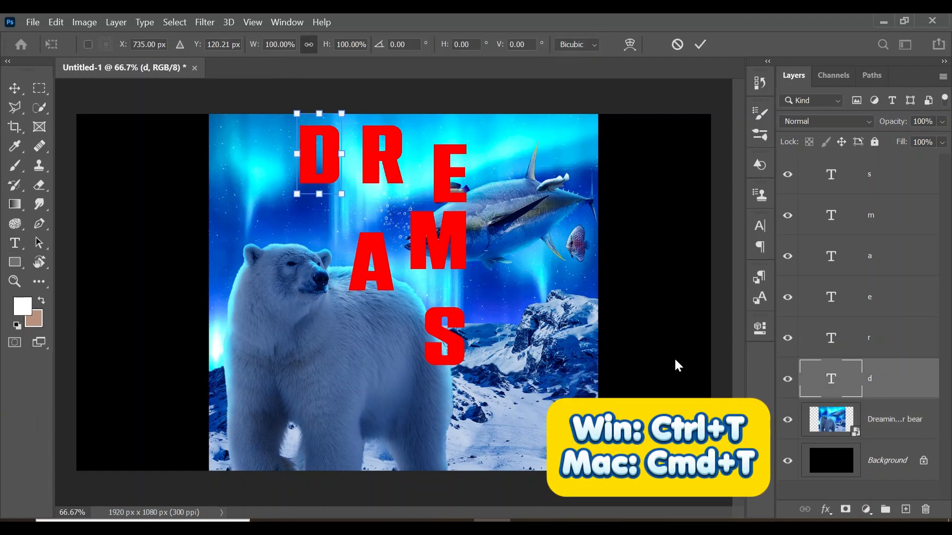
{"action": "left_click_drag", "start_coordinate": [318, 146], "coordinate": [237, 131]}
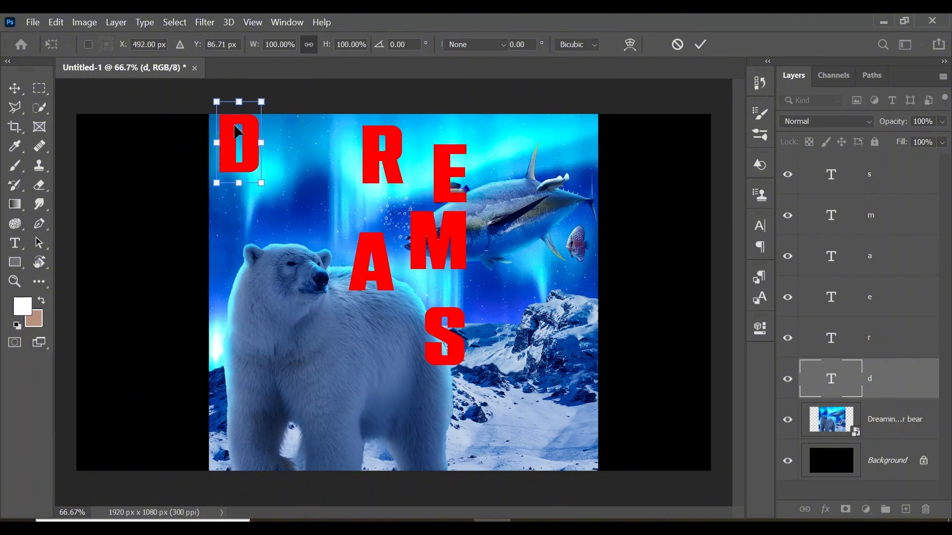
{"action": "key", "text": "Return"}
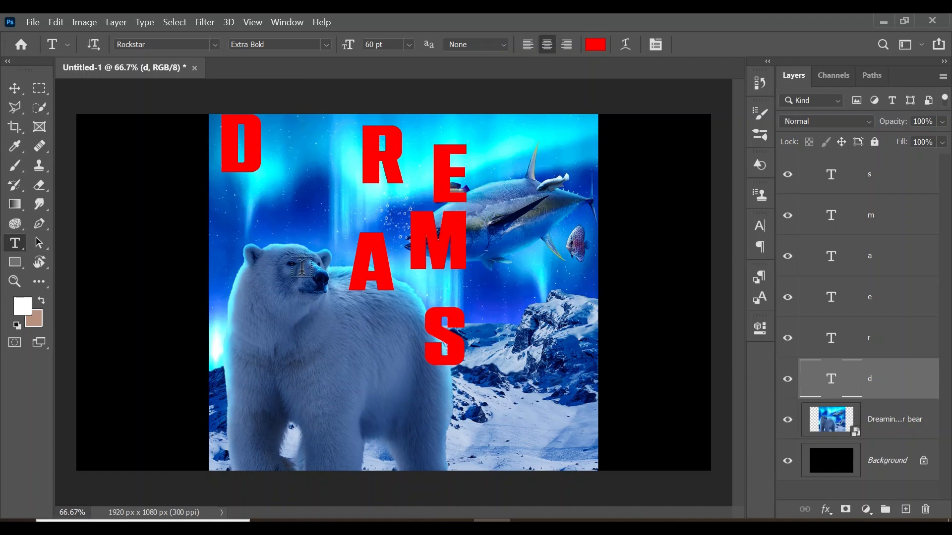
{"action": "key", "text": "ctrl+r"}
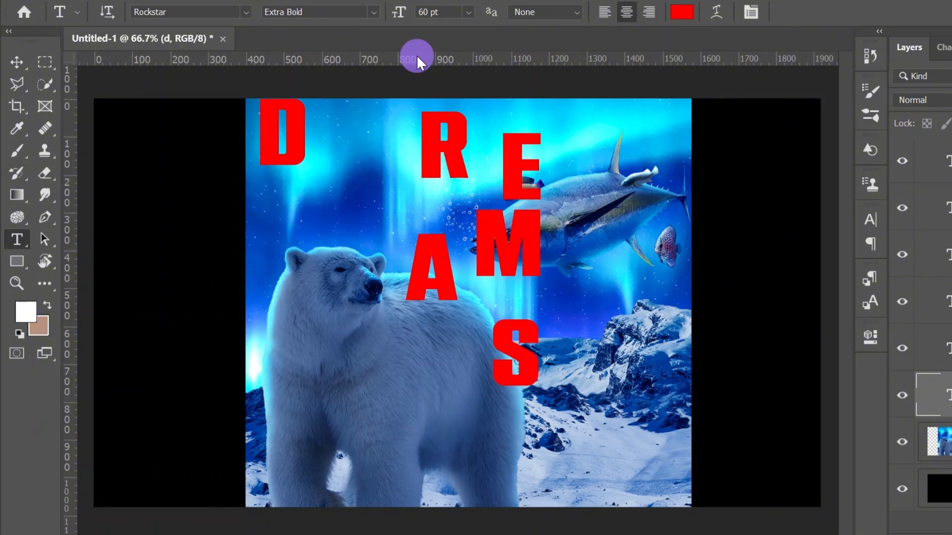
{"action": "left_click_drag", "start_coordinate": [418, 55], "coordinate": [423, 133]}
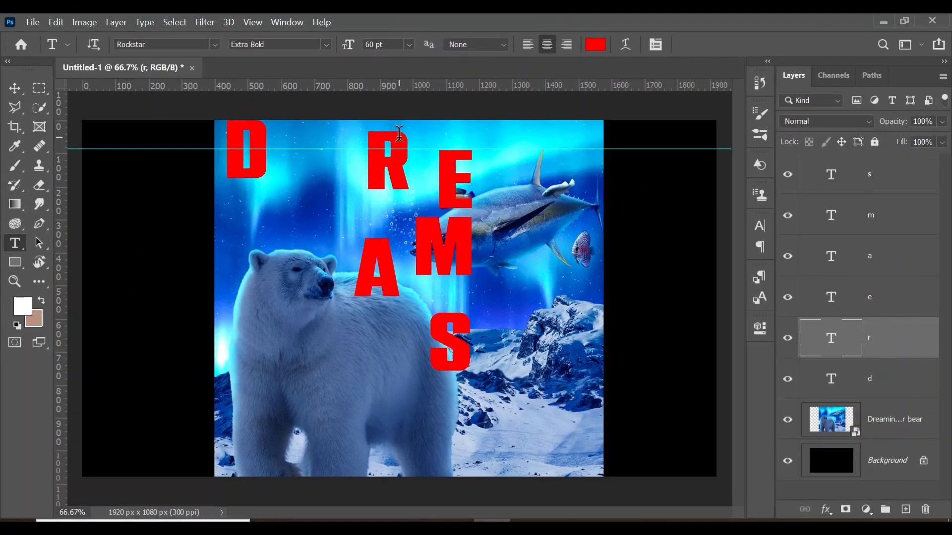
Move the R beside the D with its upper edge on the horizontal guide
{"action": "key", "text": "ctrl+t"}
{"action": "left_click_drag", "start_coordinate": [383, 164], "coordinate": [302, 183]}
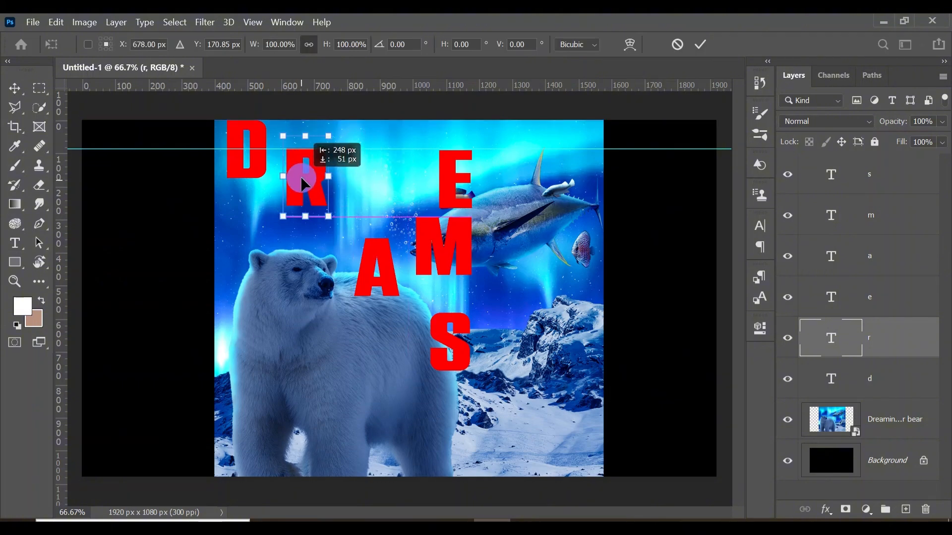
{"action": "key", "text": "Return"}
Move the E to the right of the R, level with the D along the image's upper edge
{"action": "left_click", "coordinate": [453, 172], "text": "ctrl"}
{"action": "key", "text": "ctrl+t"}
{"action": "key", "text": "Return"}
{"action": "key", "text": "z"}
{"action": "left_click_drag", "start_coordinate": [454, 173], "coordinate": [395, 154]}
{"action": "key", "text": "ctrl+t"}
{"action": "left_click_drag", "start_coordinate": [357, 195], "coordinate": [350, 194]}
{"action": "key", "text": "Return"}
Move the A beside the E on the horizontal guide and the M beyond it, level with the D and E
{"action": "left_click", "coordinate": [421, 413], "text": "ctrl"}
{"action": "key", "text": "ctrl+t"}
{"action": "left_click_drag", "start_coordinate": [419, 419], "coordinate": [493, 252]}
{"action": "key", "text": "Return"}
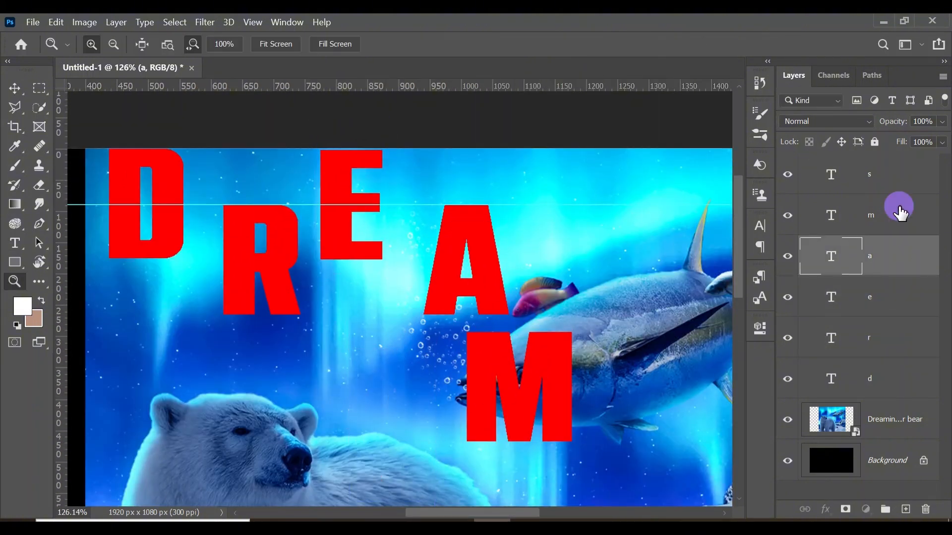
{"action": "left_click", "coordinate": [898, 210]}
{"action": "key", "text": "ctrl+t"}
{"action": "left_click_drag", "start_coordinate": [516, 424], "coordinate": [600, 243]}
{"action": "key", "text": "Return"}
Move the S to the right of the M with its upper edge on the horizontal guide, completing the staggered word
{"action": "key", "text": "z"}
{"action": "left_click_drag", "start_coordinate": [731, 371], "coordinate": [541, 265]}
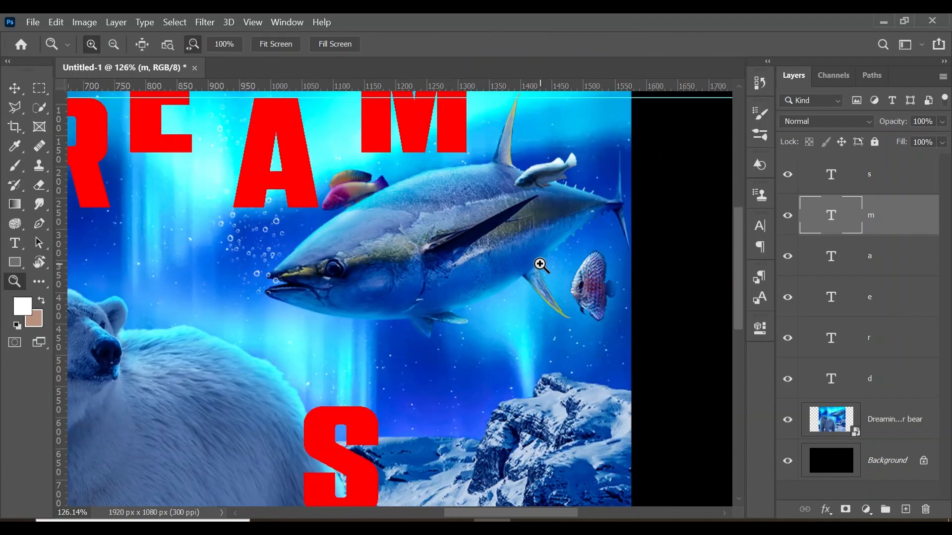
{"action": "left_click", "coordinate": [888, 179]}
{"action": "key", "text": "ctrl+t"}
{"action": "left_click_drag", "start_coordinate": [354, 428], "coordinate": [585, 223]}
{"action": "key", "text": "Return"}
{"action": "left_click_drag", "start_coordinate": [590, 238], "coordinate": [474, 292]}
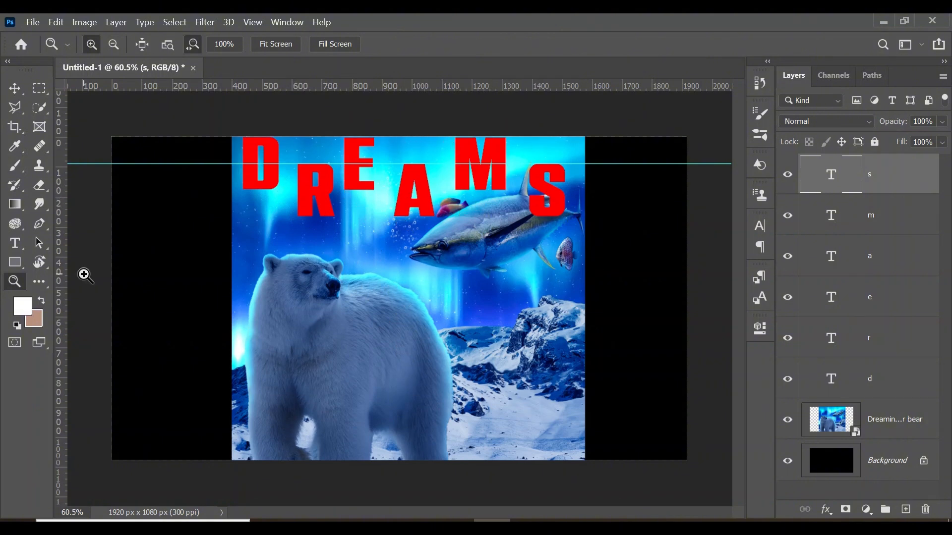
Add vertical guides along the left and right edges of the letters D and R
{"action": "left_click_drag", "start_coordinate": [64, 256], "coordinate": [243, 273]}
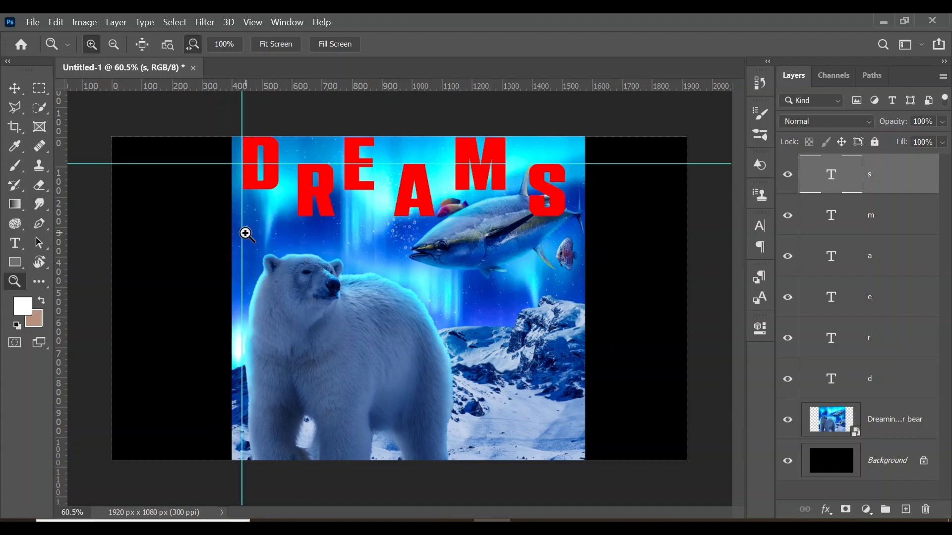
{"action": "left_click_drag", "start_coordinate": [275, 160], "coordinate": [308, 171]}
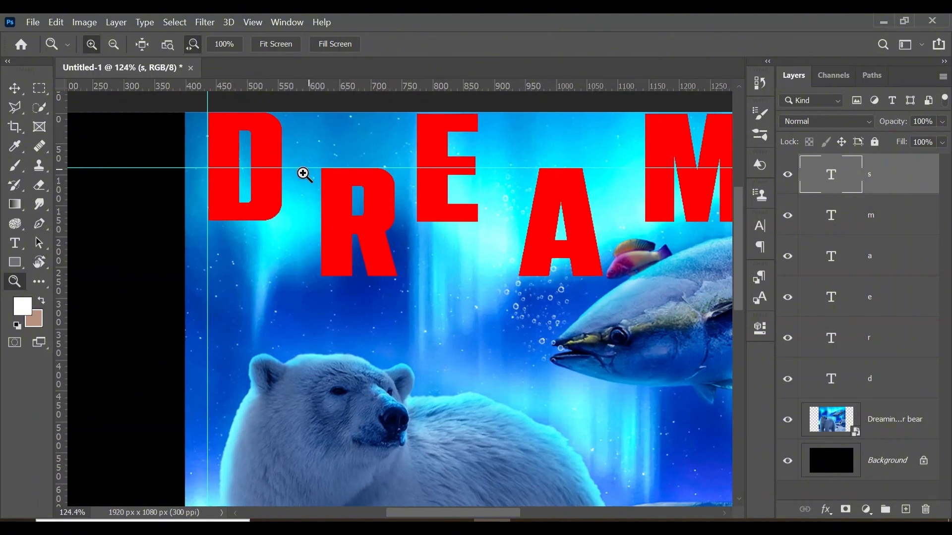
{"action": "left_click_drag", "start_coordinate": [58, 252], "coordinate": [283, 272]}
{"action": "left_click_drag", "start_coordinate": [59, 270], "coordinate": [321, 311]}
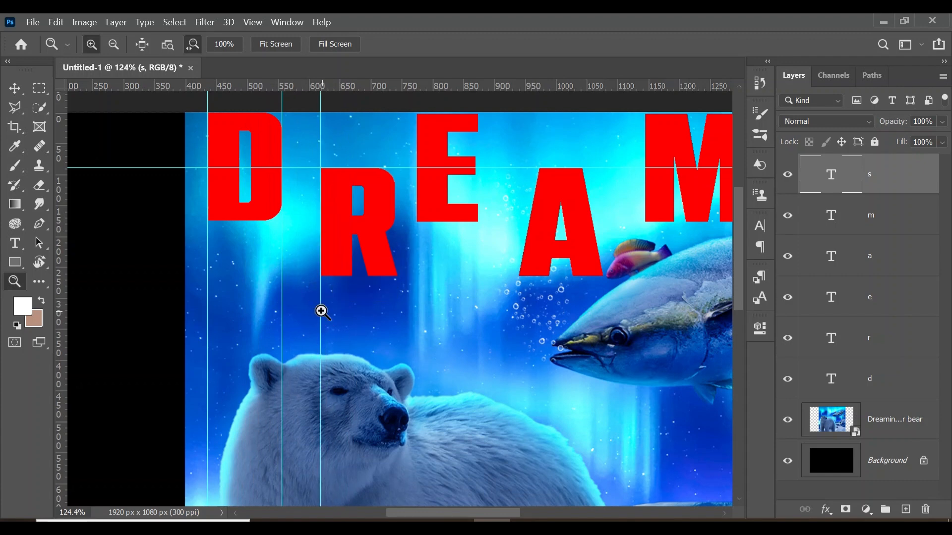
{"action": "left_click_drag", "start_coordinate": [64, 226], "coordinate": [397, 272]}
Add vertical guides along the side edges of the letters E, A and M
{"action": "left_click_drag", "start_coordinate": [64, 255], "coordinate": [479, 267]}
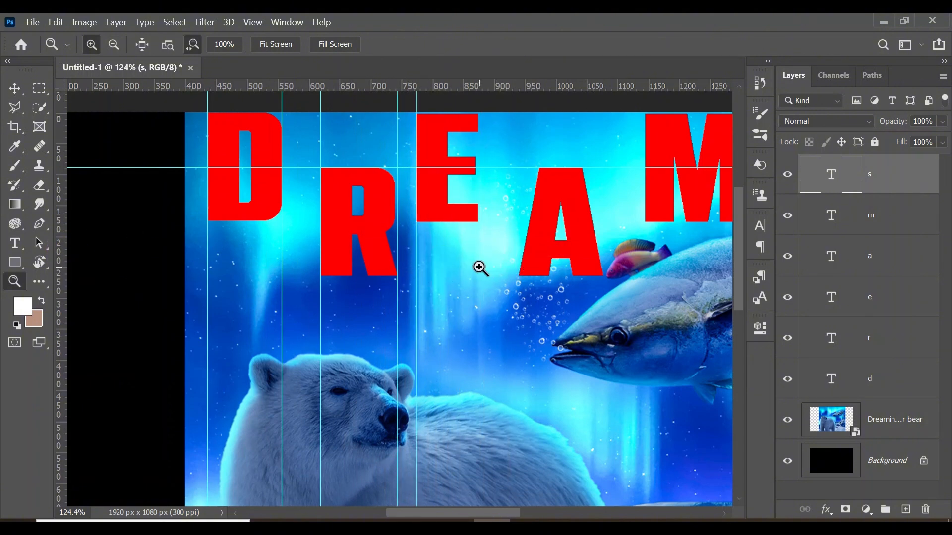
{"action": "left_click_drag", "start_coordinate": [62, 273], "coordinate": [519, 312]}
{"action": "left_click_drag", "start_coordinate": [60, 301], "coordinate": [604, 292]}
{"action": "scroll", "coordinate": [595, 291], "scroll_direction": "right", "scroll_amount": 5}
{"action": "left_click_drag", "start_coordinate": [62, 224], "coordinate": [431, 250]}
{"action": "left_click_drag", "start_coordinate": [61, 250], "coordinate": [534, 287]}
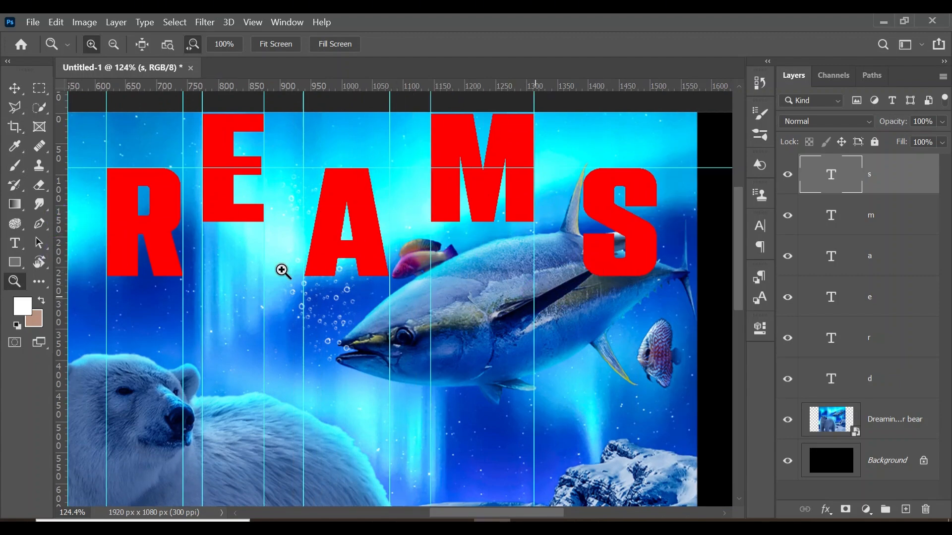
Add vertical guides along the left and right edges of the letter S
{"action": "left_click_drag", "start_coordinate": [64, 290], "coordinate": [585, 318]}
{"action": "left_click_drag", "start_coordinate": [61, 281], "coordinate": [657, 315]}
{"action": "scroll", "coordinate": [371, 252], "scroll_direction": "down", "scroll_amount": 6}
{"action": "scroll", "coordinate": [371, 252], "scroll_direction": "up", "scroll_amount": 6}
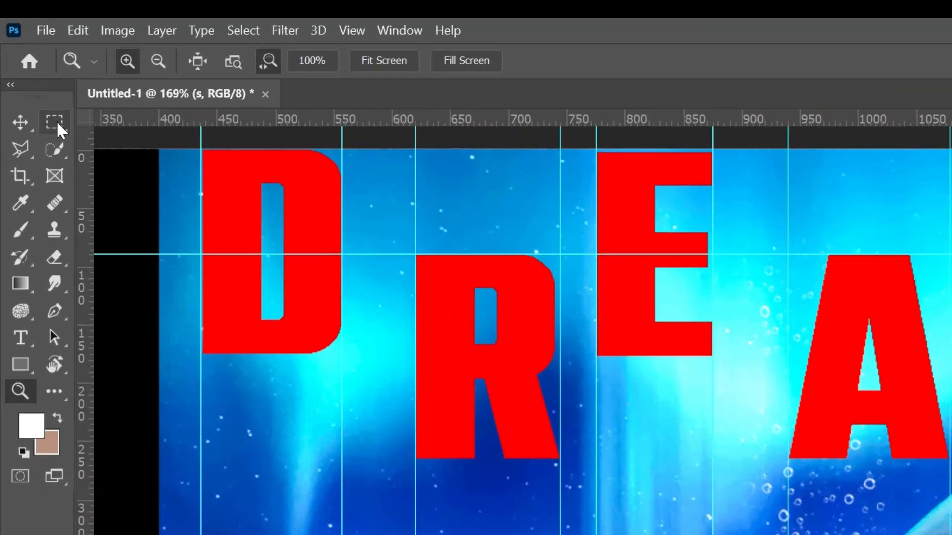
Make a rectangular selection as wide as the gap between D and R, and move it against the right guide of the R
{"action": "left_click", "coordinate": [40, 87]}
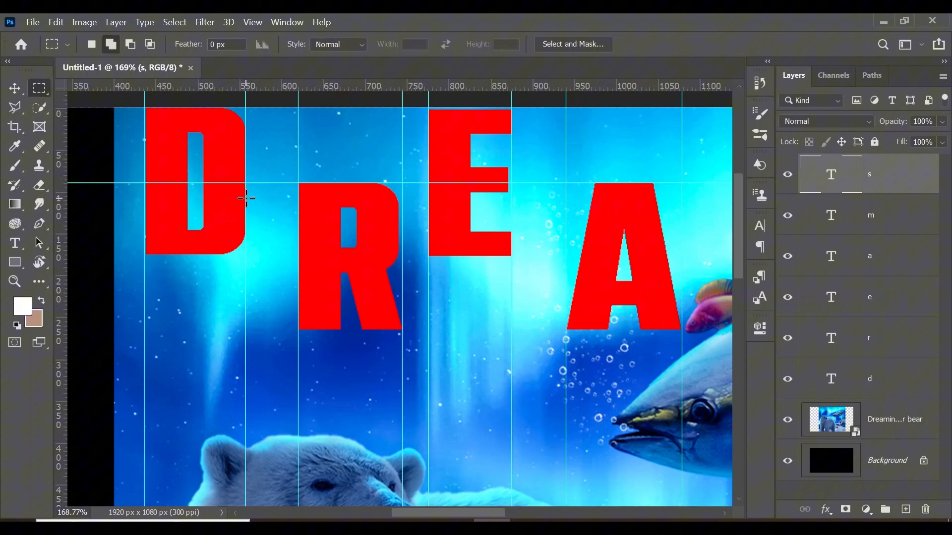
{"action": "left_click_drag", "start_coordinate": [246, 198], "coordinate": [299, 309]}
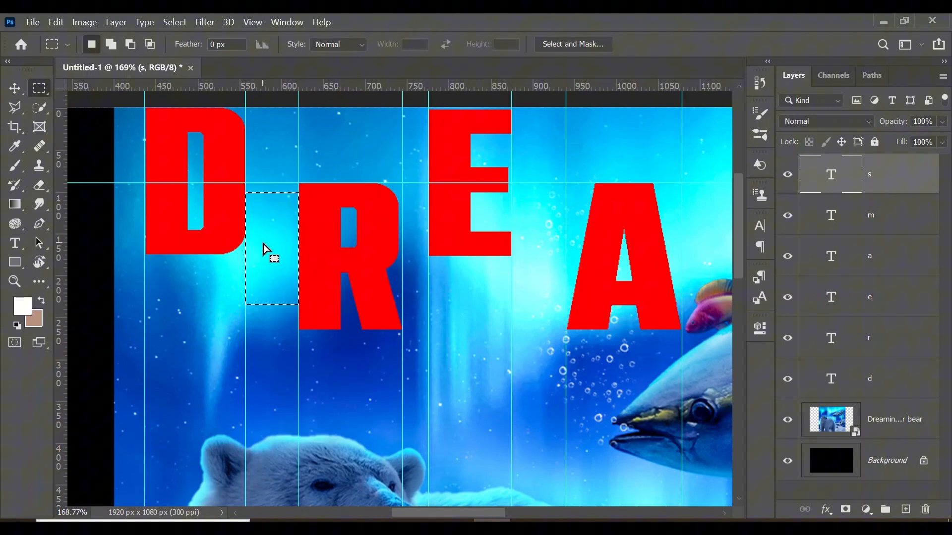
{"action": "left_click_drag", "start_coordinate": [264, 246], "coordinate": [418, 246]}
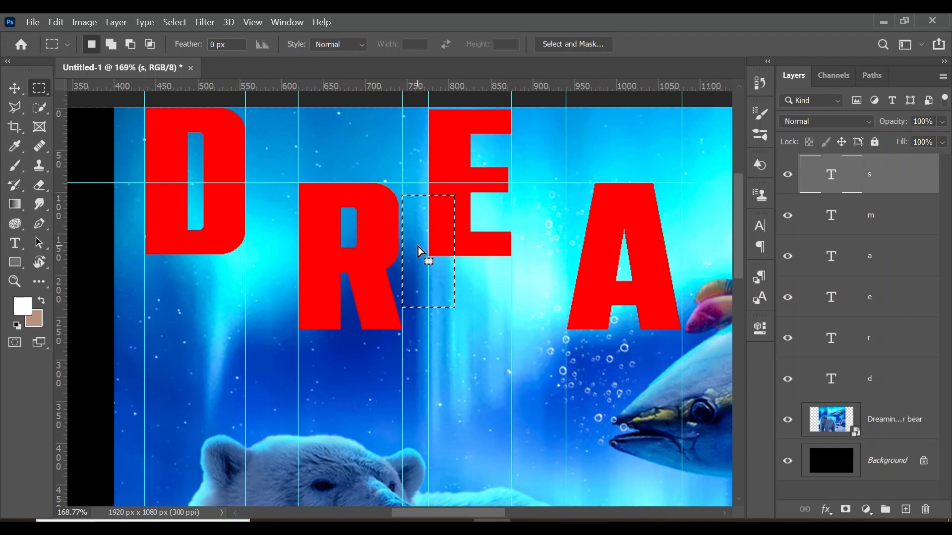
Move the left guide of the E to the selection's far edge and align the E and its right guide to that spacing
{"action": "left_click", "coordinate": [15, 92]}
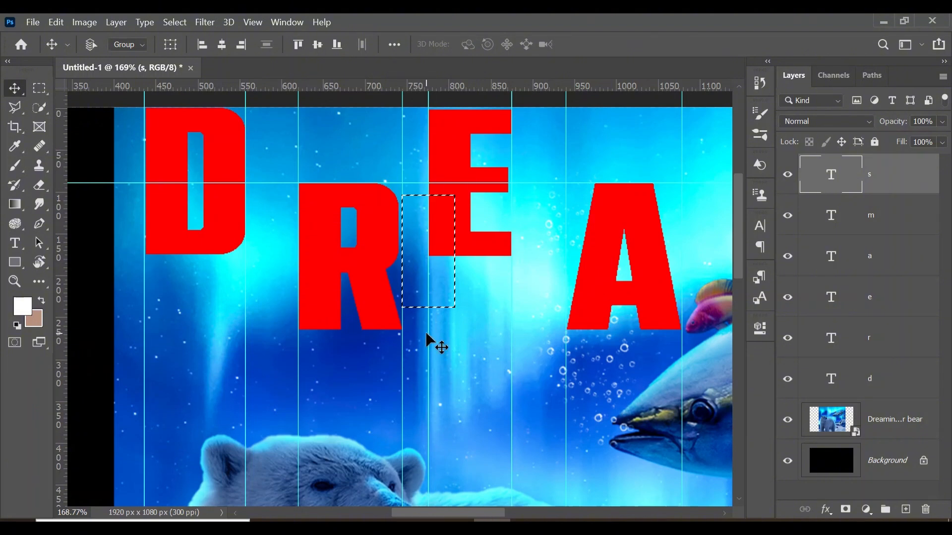
{"action": "left_click_drag", "start_coordinate": [430, 340], "coordinate": [456, 332]}
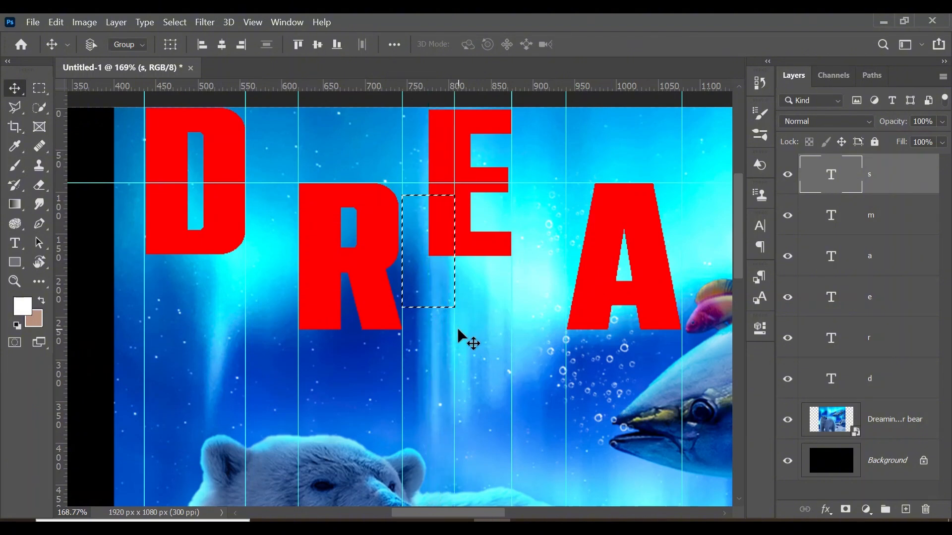
{"action": "left_click", "coordinate": [885, 299]}
{"action": "left_click", "coordinate": [479, 254]}
{"action": "left_click_drag", "start_coordinate": [479, 254], "coordinate": [540, 270]}
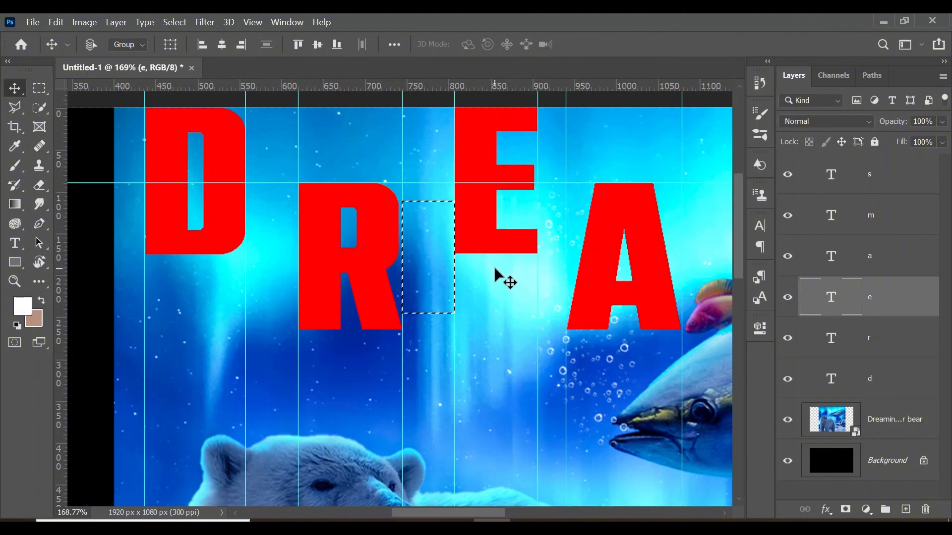
Reposition the spacing selection against the right guide of the E, then shift the A's left guide and the A to its far edge
{"action": "key", "text": "m"}
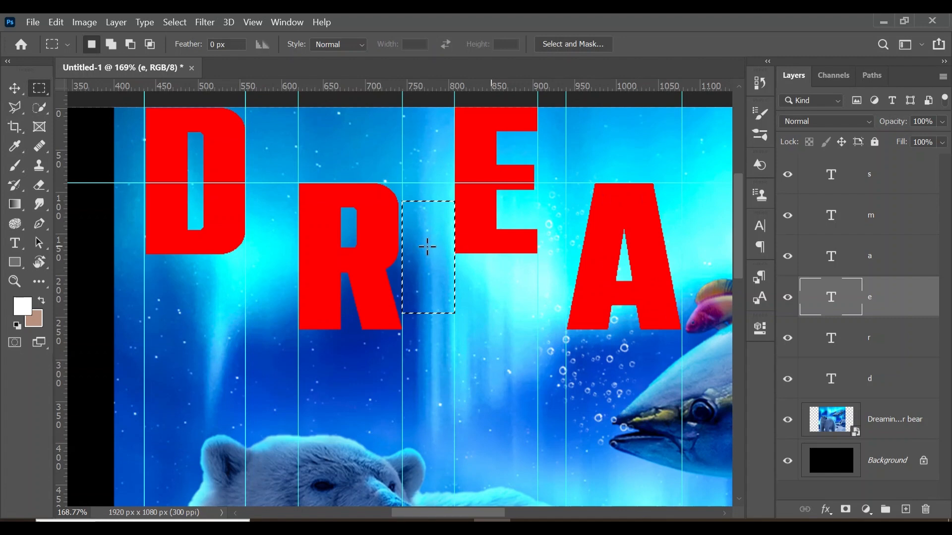
{"action": "left_click_drag", "start_coordinate": [425, 259], "coordinate": [569, 251]}
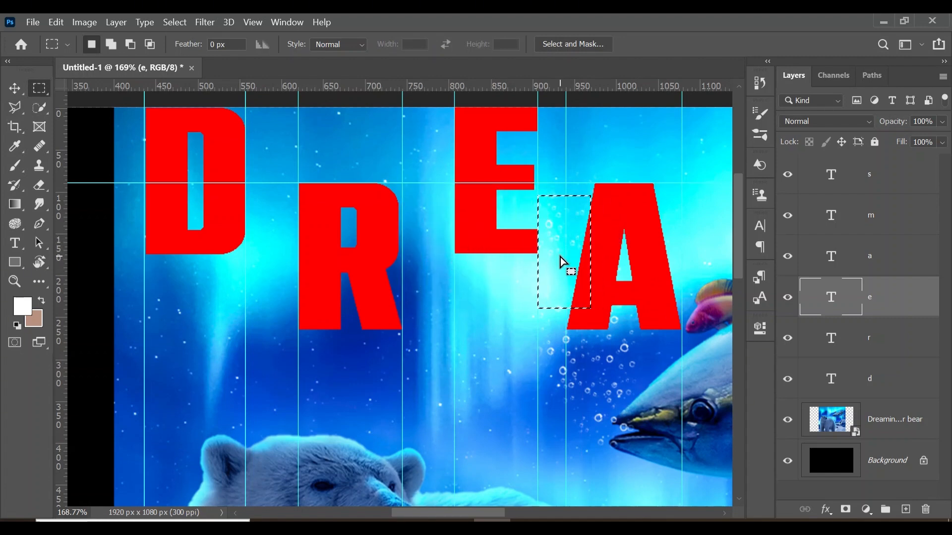
{"action": "key", "text": "v"}
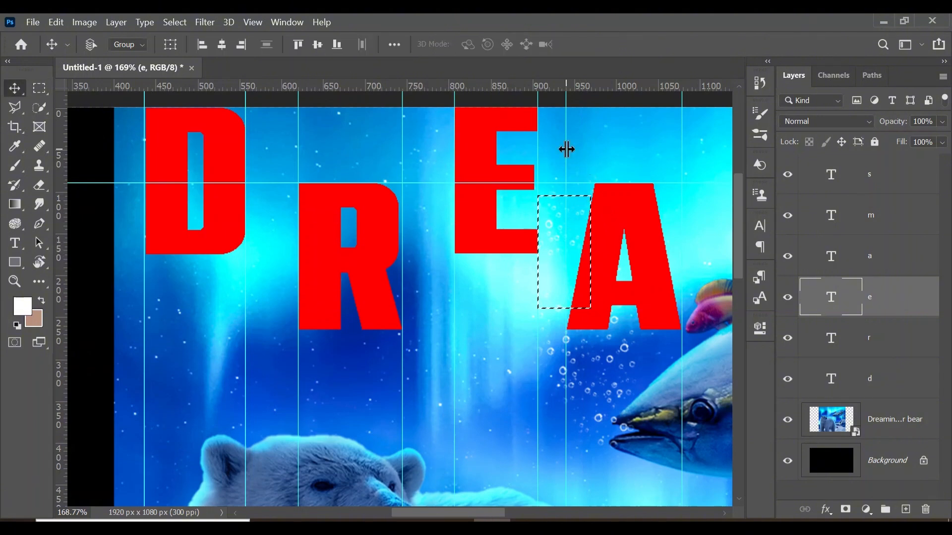
{"action": "left_click_drag", "start_coordinate": [566, 150], "coordinate": [590, 150]}
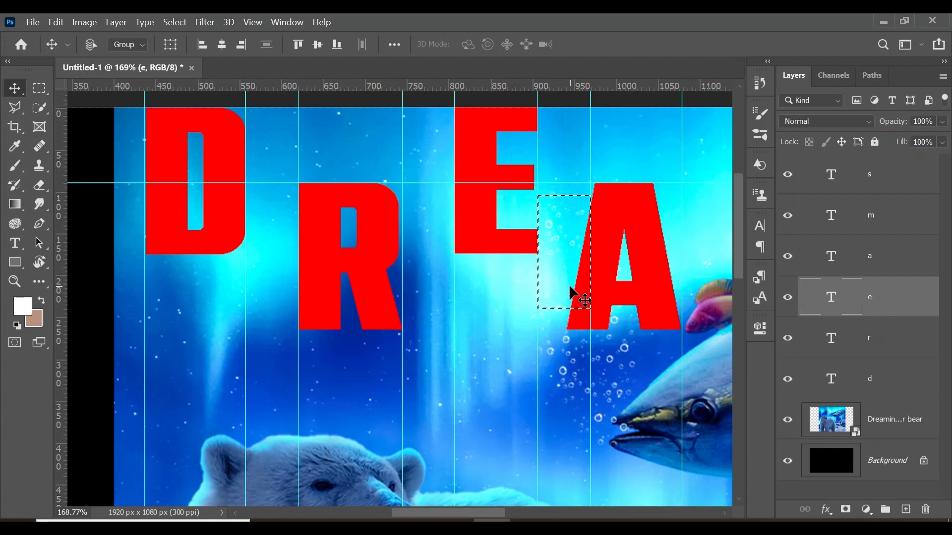
{"action": "left_click", "coordinate": [891, 261]}
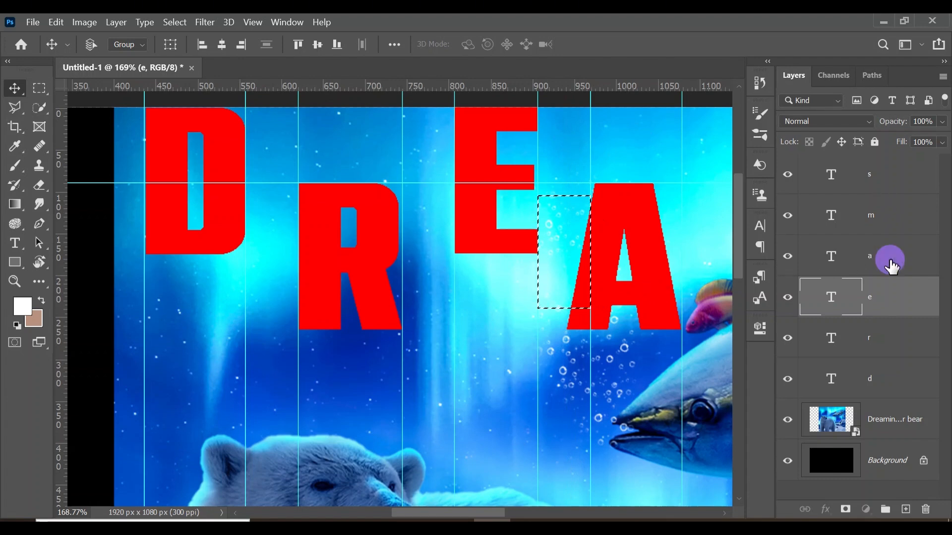
{"action": "left_click_drag", "start_coordinate": [623, 342], "coordinate": [647, 341]}
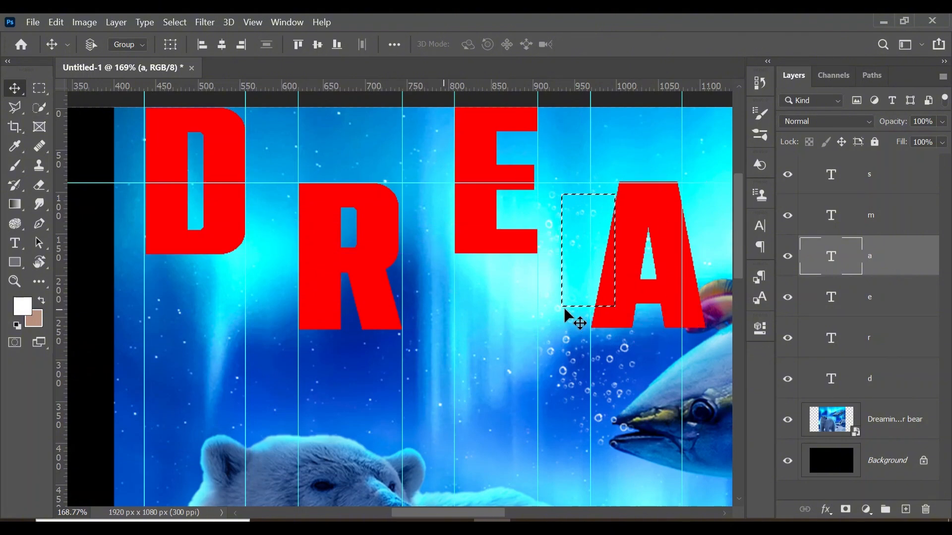
Reposition the spacing selection beside the A, and shift the M and its guides to match the same gap
{"action": "scroll", "coordinate": [644, 260], "scroll_direction": "right", "scroll_amount": 5}
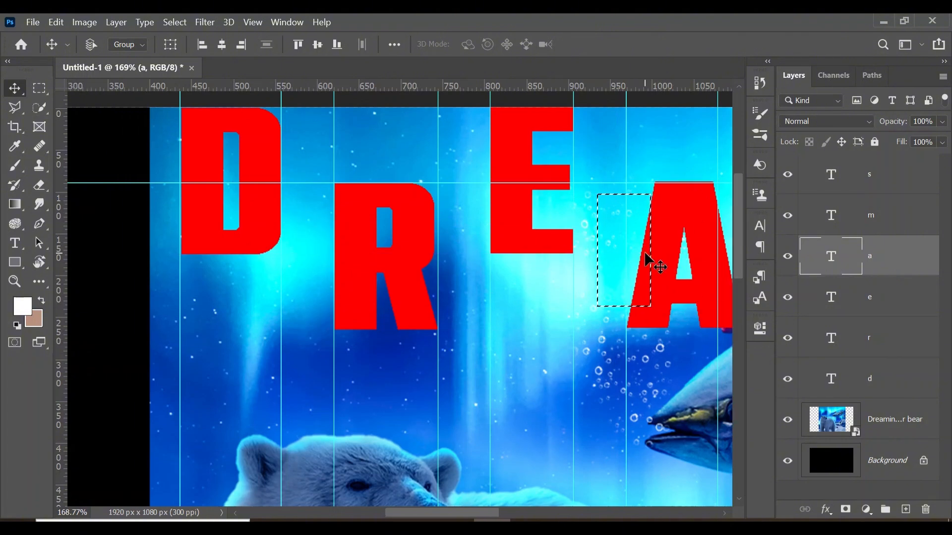
{"action": "scroll", "coordinate": [648, 263], "scroll_direction": "right", "scroll_amount": 4}
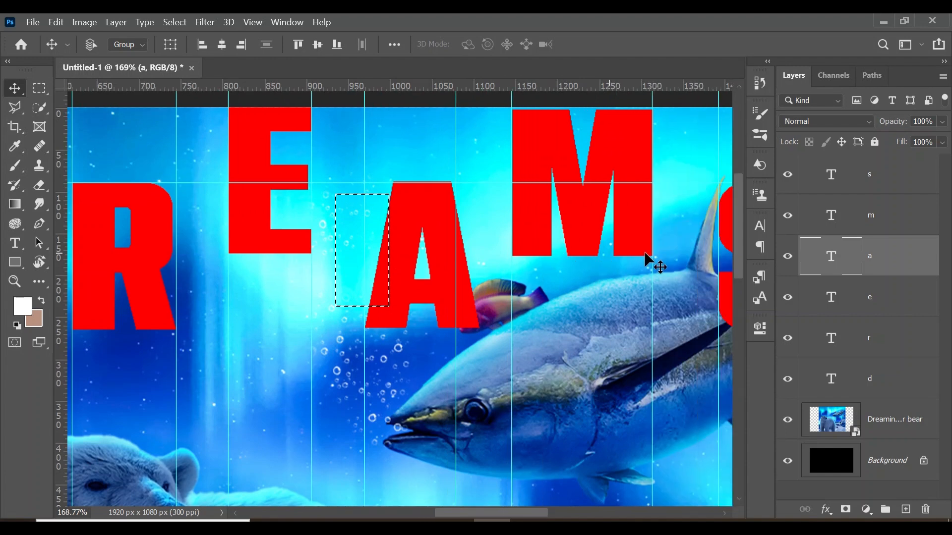
{"action": "left_click_drag", "start_coordinate": [269, 247], "coordinate": [438, 262]}
{"action": "left_click", "coordinate": [882, 215]}
{"action": "left_click_drag", "start_coordinate": [516, 253], "coordinate": [536, 254]}
{"action": "scroll", "coordinate": [535, 254], "scroll_direction": "right", "scroll_amount": 2}
{"action": "left_click_drag", "start_coordinate": [510, 285], "coordinate": [530, 284]}
{"action": "scroll", "coordinate": [530, 284], "scroll_direction": "right", "scroll_amount": 2}
Reposition the spacing selection beside the M, align the S and its guides to the same gap, and deselect
{"action": "key", "text": "m"}
{"action": "left_click_drag", "start_coordinate": [328, 270], "coordinate": [500, 276]}
{"action": "key", "text": "v"}
{"action": "left_click_drag", "start_coordinate": [505, 342], "coordinate": [576, 350]}
{"action": "left_click", "coordinate": [888, 183]}
{"action": "left_click_drag", "start_coordinate": [604, 319], "coordinate": [613, 318]}
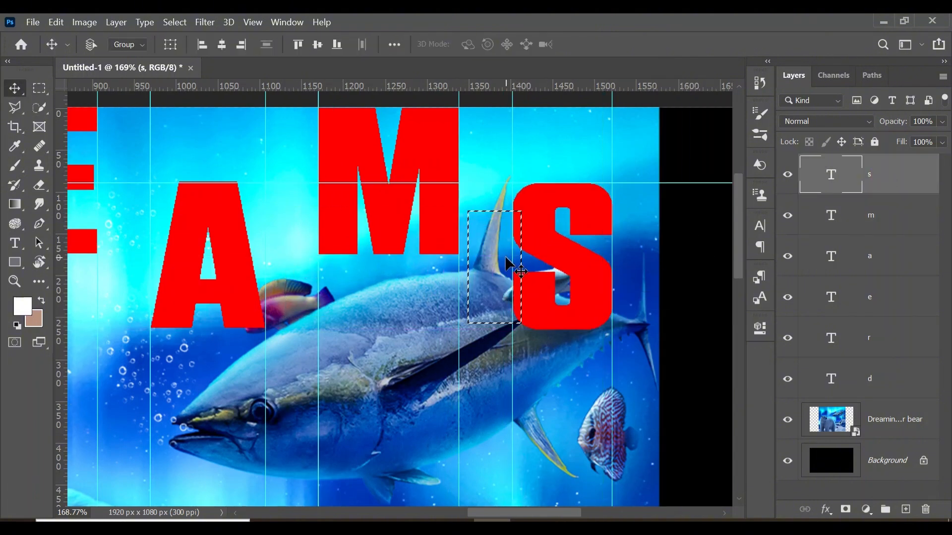
{"action": "key", "text": "ctrl+d"}
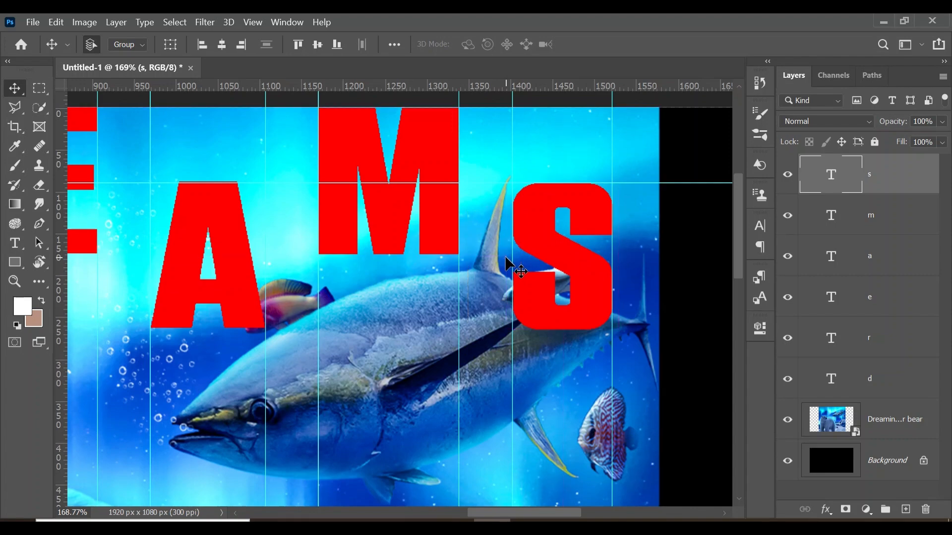
Put the six letter layers, s through d, into one group
{"action": "key", "text": "z"}
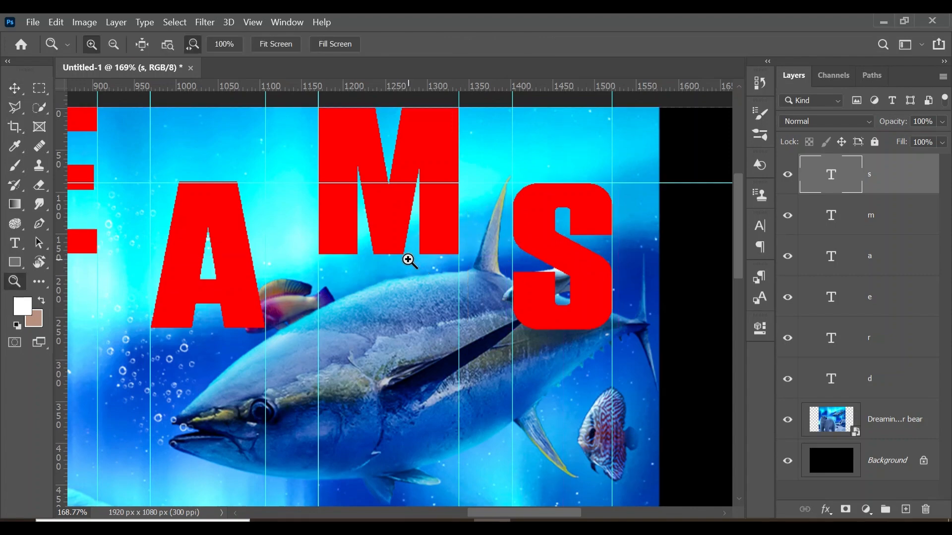
{"action": "left_click_drag", "start_coordinate": [379, 263], "coordinate": [341, 248]}
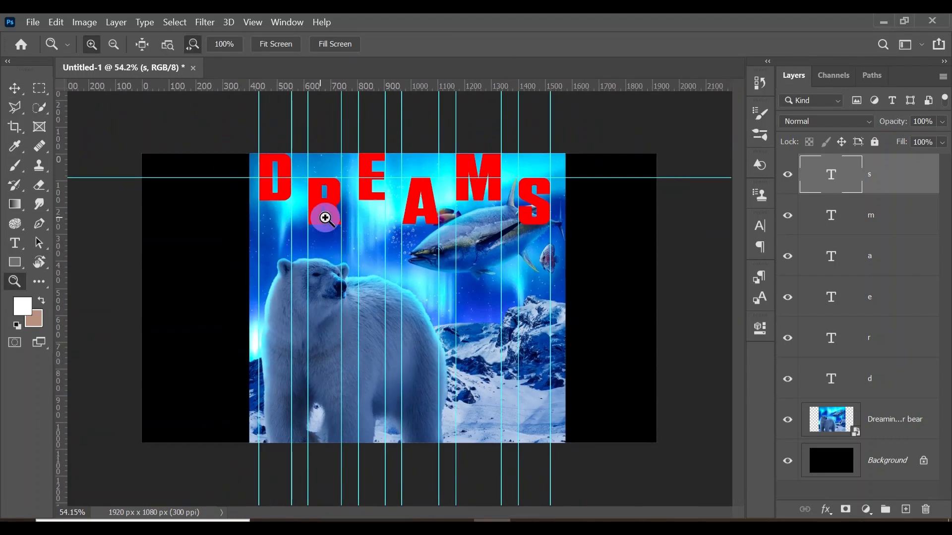
{"action": "mouse_move", "coordinate": [323, 215]}
{"action": "left_mouse_down"}
{"action": "mouse_move", "coordinate": [343, 219]}
{"action": "mouse_move", "coordinate": [325, 221]}
{"action": "left_mouse_up"}
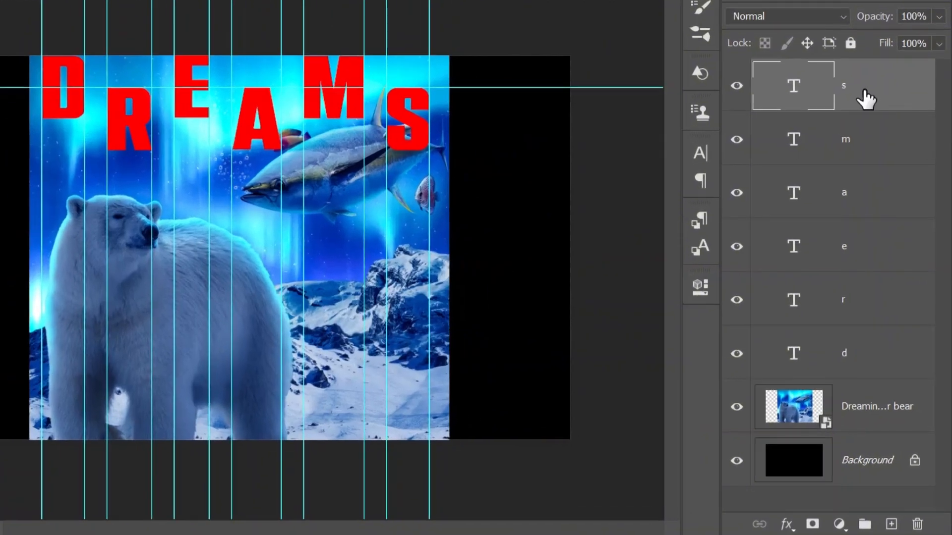
{"action": "left_click", "coordinate": [885, 181]}
{"action": "left_click", "coordinate": [857, 355], "text": "shift"}
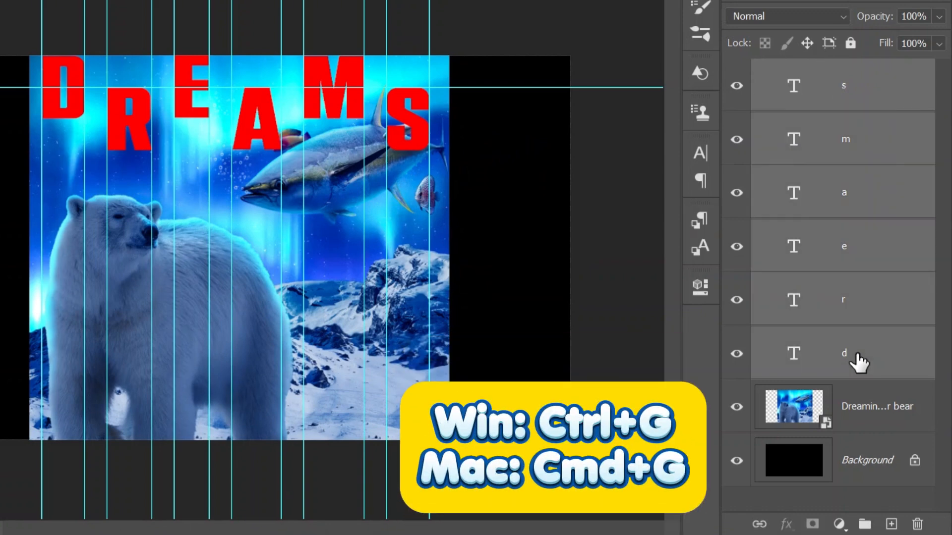
{"action": "key", "text": "ctrl+g"}
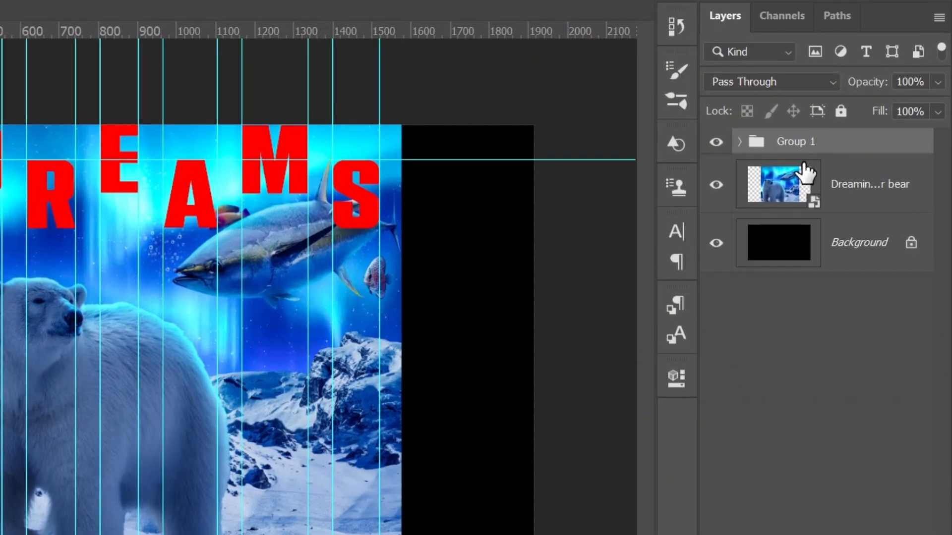
On the Dreaming polar bear layer, build a combined rectangular selection of six full-height strips between the guides of each letter
{"action": "left_click", "coordinate": [772, 191]}
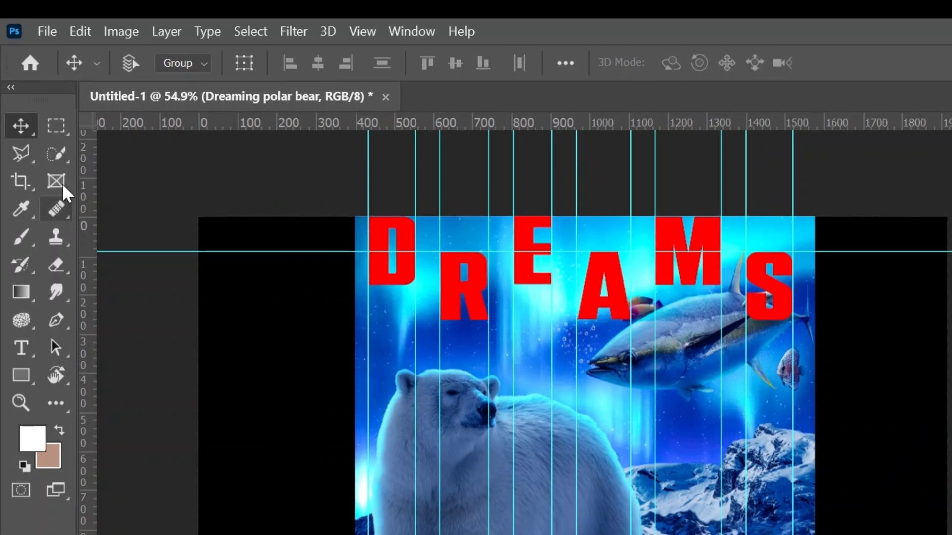
{"action": "left_click", "coordinate": [56, 125]}
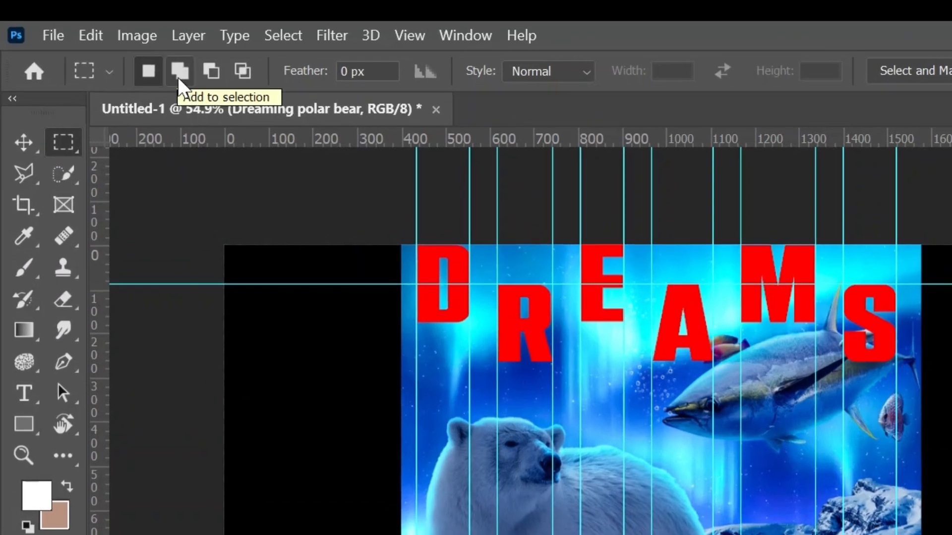
{"action": "left_click", "coordinate": [177, 74]}
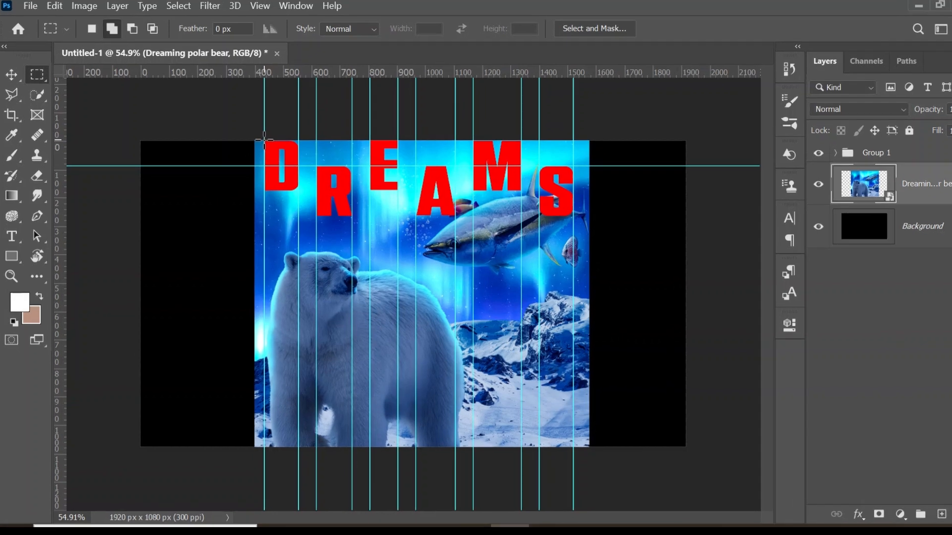
{"action": "left_click_drag", "start_coordinate": [258, 151], "coordinate": [287, 278]}
{"action": "left_click_drag", "start_coordinate": [328, 254], "coordinate": [328, 454]}
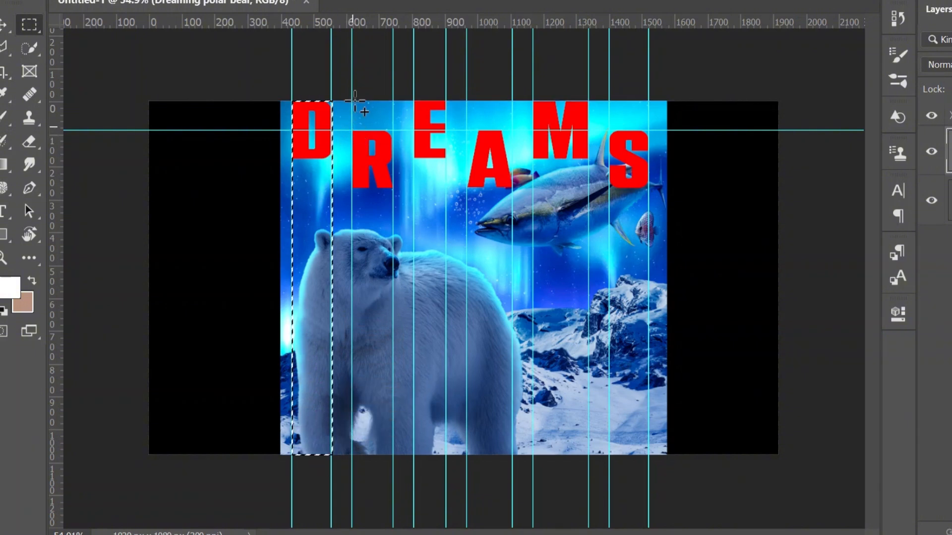
{"action": "left_click_drag", "start_coordinate": [353, 102], "coordinate": [394, 455]}
{"action": "left_click_drag", "start_coordinate": [439, 130], "coordinate": [447, 455]}
{"action": "left_click_drag", "start_coordinate": [467, 102], "coordinate": [512, 455]}
{"action": "left_click_drag", "start_coordinate": [533, 101], "coordinate": [589, 454]}
{"action": "left_click_drag", "start_coordinate": [610, 96], "coordinate": [648, 454]}
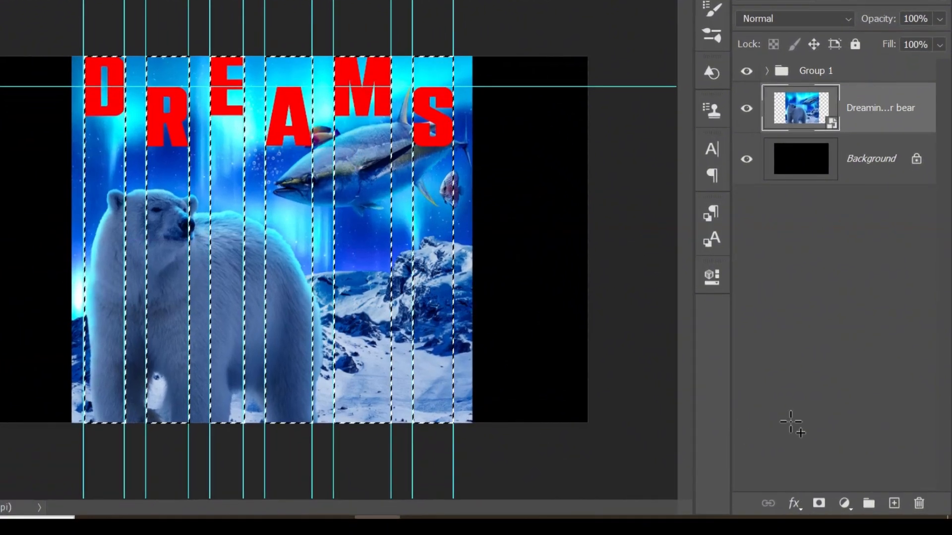
Mask the polar bear layer with the strip selection, unlink the mask and make the image itself active
{"action": "left_click", "coordinate": [820, 503]}
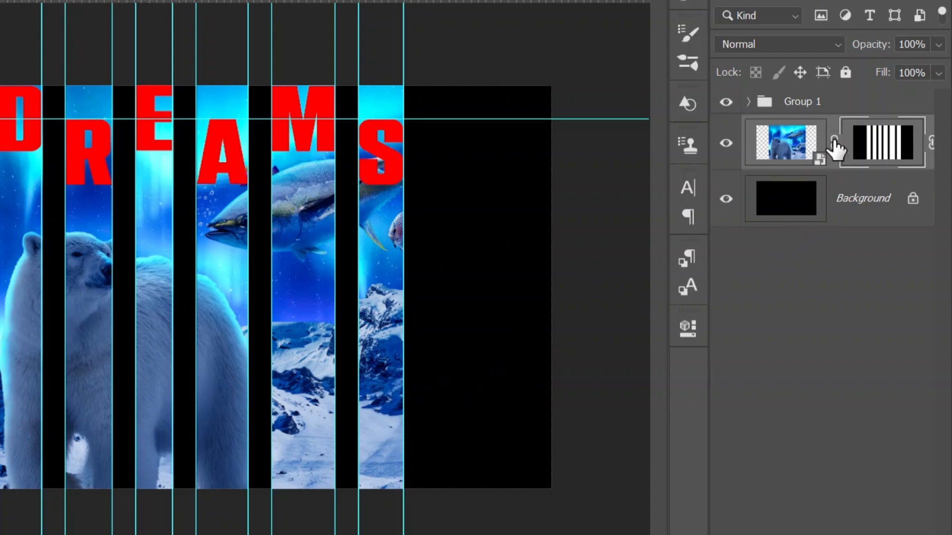
{"action": "left_click", "coordinate": [833, 141]}
{"action": "left_click", "coordinate": [781, 141]}
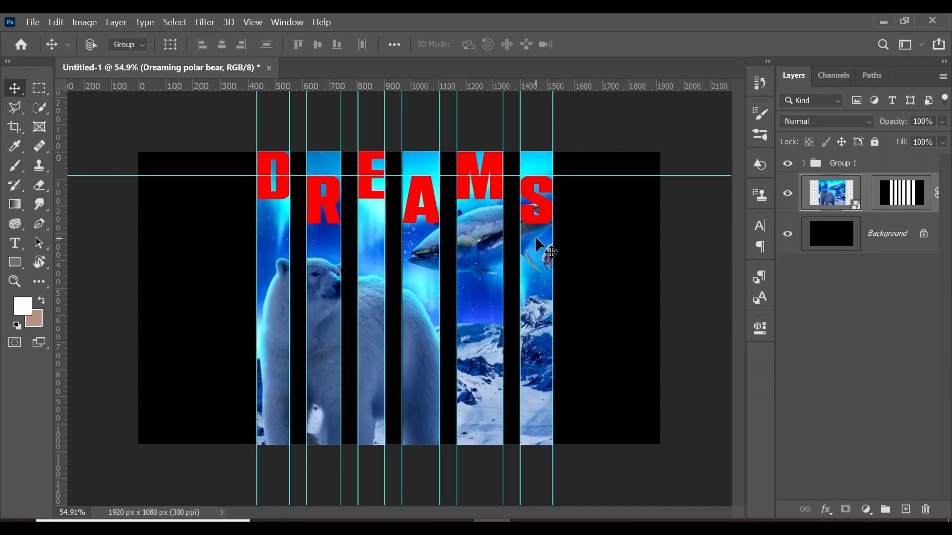
Scale the polar bear image proportionally to 94.36% and reposition it to fill the six strips up to the canvas's upper edge
{"action": "key", "text": "ctrl+t"}
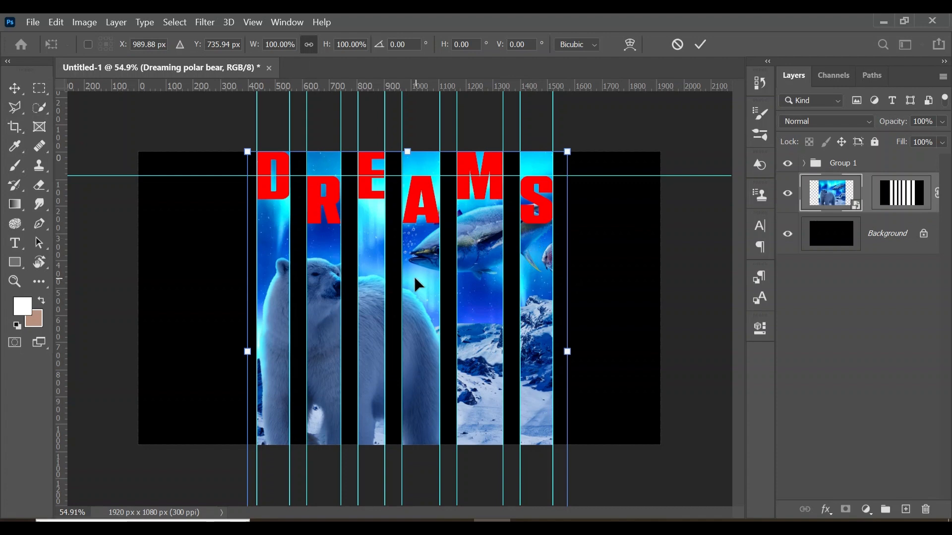
{"action": "left_click_drag", "start_coordinate": [568, 151], "coordinate": [545, 163]}
{"action": "left_click_drag", "start_coordinate": [448, 248], "coordinate": [455, 230]}
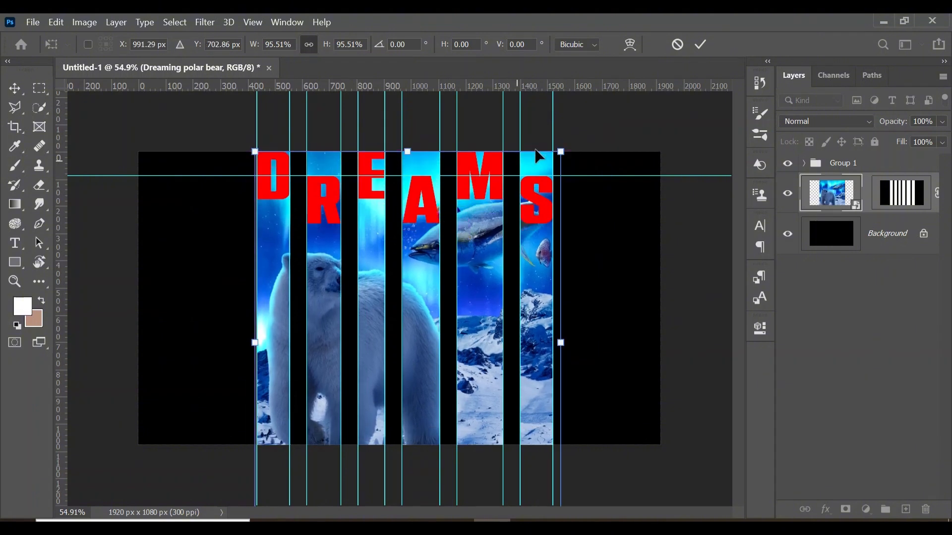
{"action": "left_click_drag", "start_coordinate": [558, 150], "coordinate": [553, 152]}
{"action": "left_click_drag", "start_coordinate": [437, 263], "coordinate": [437, 259]}
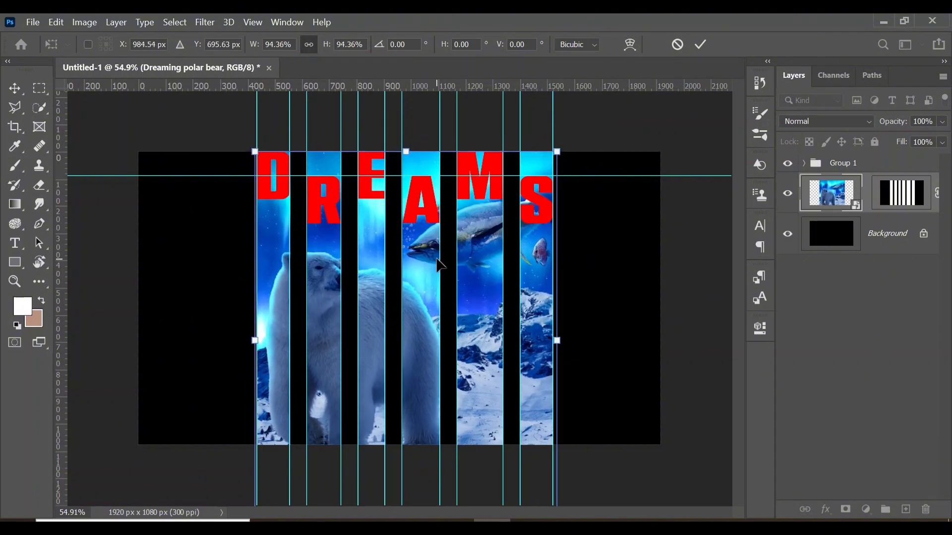
{"action": "double_click", "coordinate": [432, 257]}
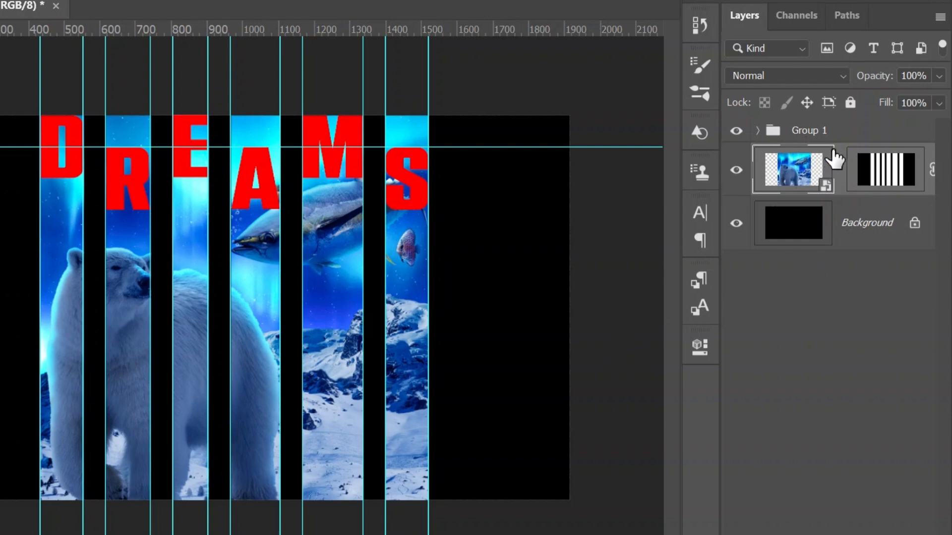
Duplicate the masked polar bear layer and place the copy above Group 1
{"action": "key", "text": "ctrl+j"}
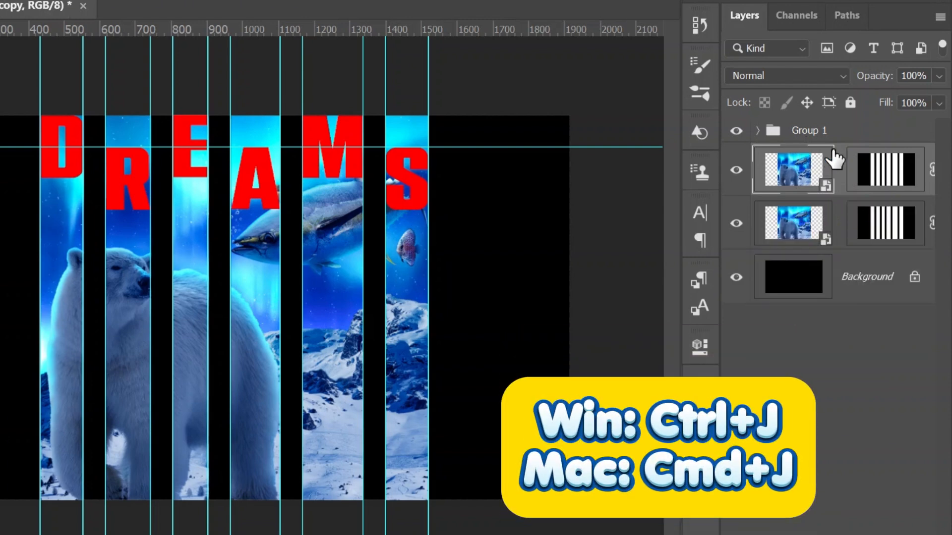
{"action": "left_click", "coordinate": [837, 133]}
{"action": "left_click_drag", "start_coordinate": [839, 176], "coordinate": [793, 116]}
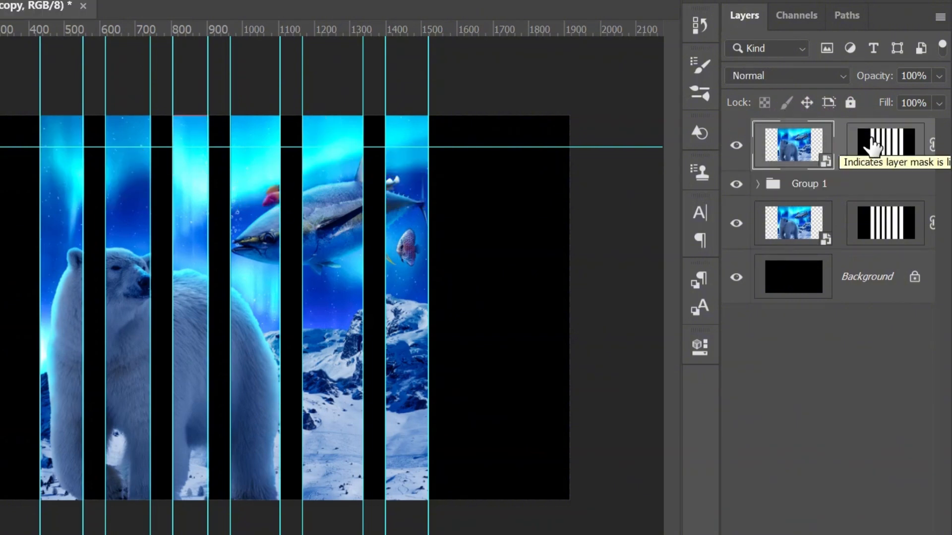
Delete the strip mask from the top polar bear copy and hide that layer
{"action": "right_click", "coordinate": [873, 141]}
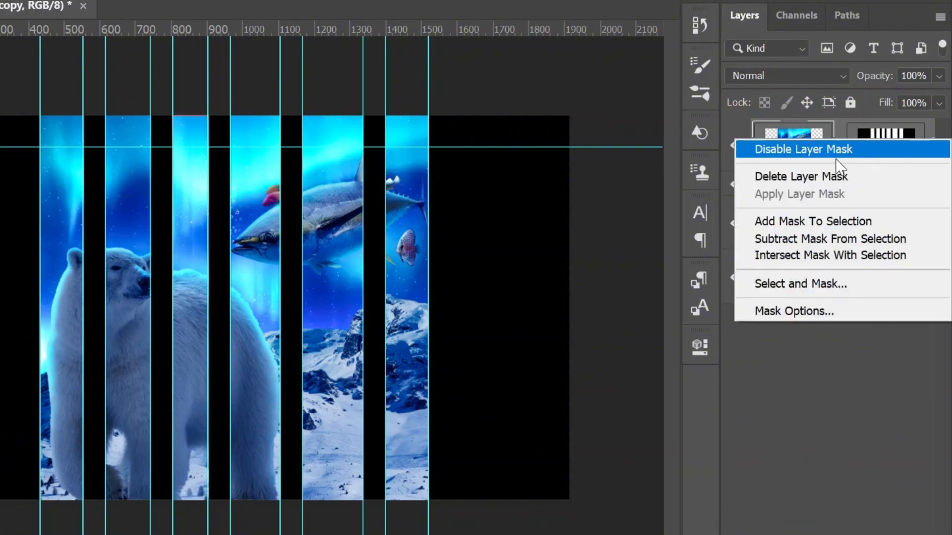
{"action": "left_click", "coordinate": [833, 177]}
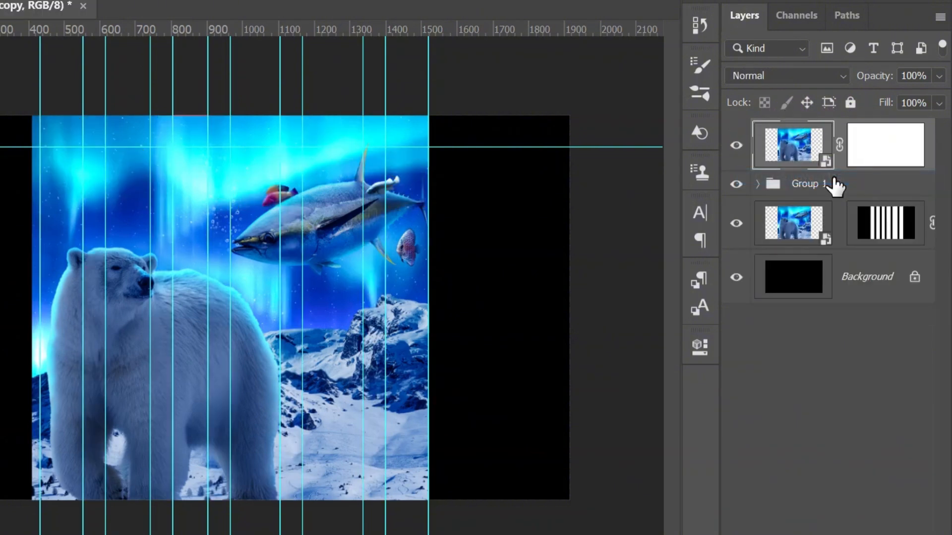
{"action": "left_click", "coordinate": [733, 145]}
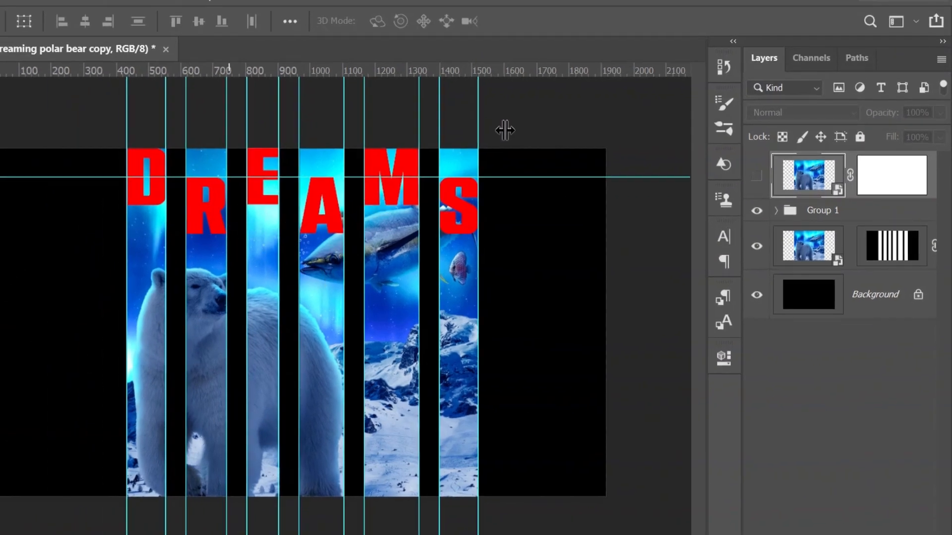
Make the original polar bear layer's mask active and ready a 125 px hard round brush with 100% hardness
{"action": "left_click", "coordinate": [893, 246]}
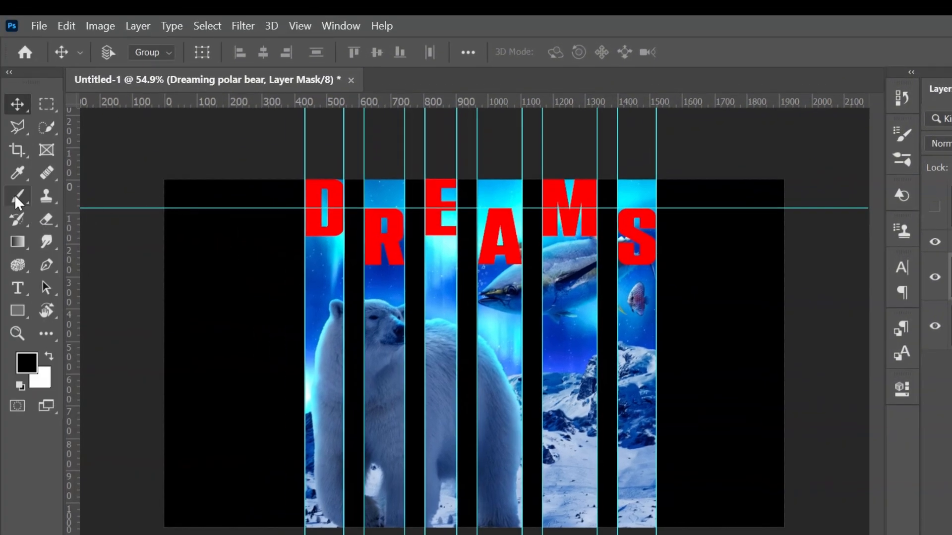
{"action": "left_click", "coordinate": [0, 172]}
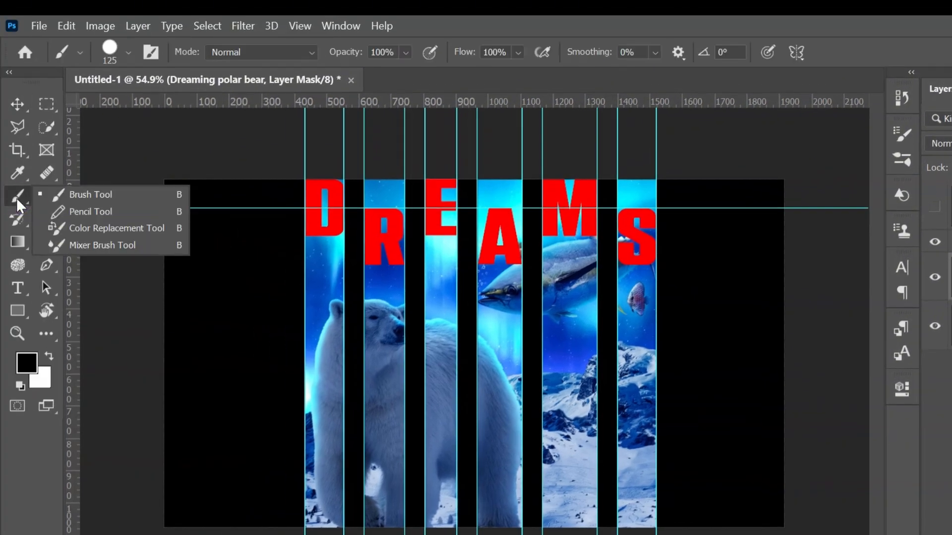
{"action": "left_click", "coordinate": [88, 197]}
{"action": "left_click", "coordinate": [127, 51]}
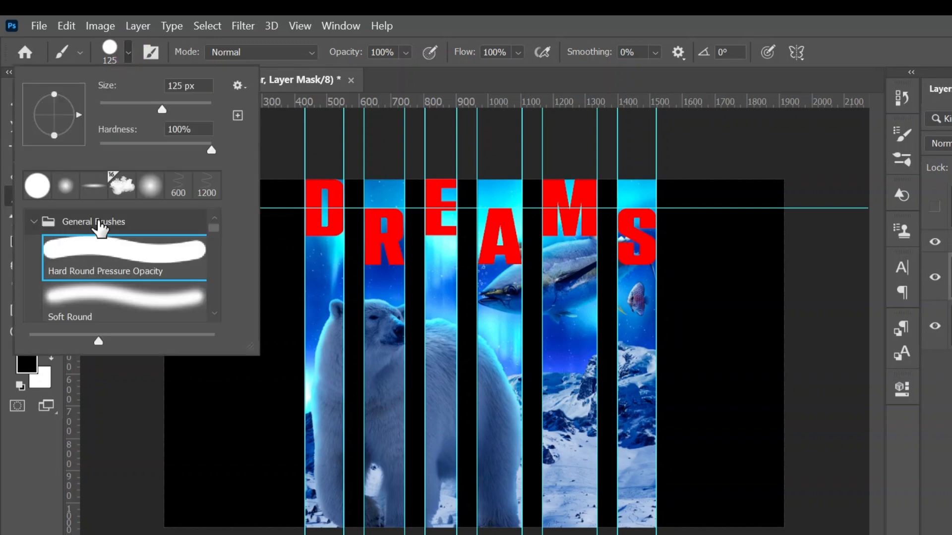
{"action": "left_click", "coordinate": [128, 51]}
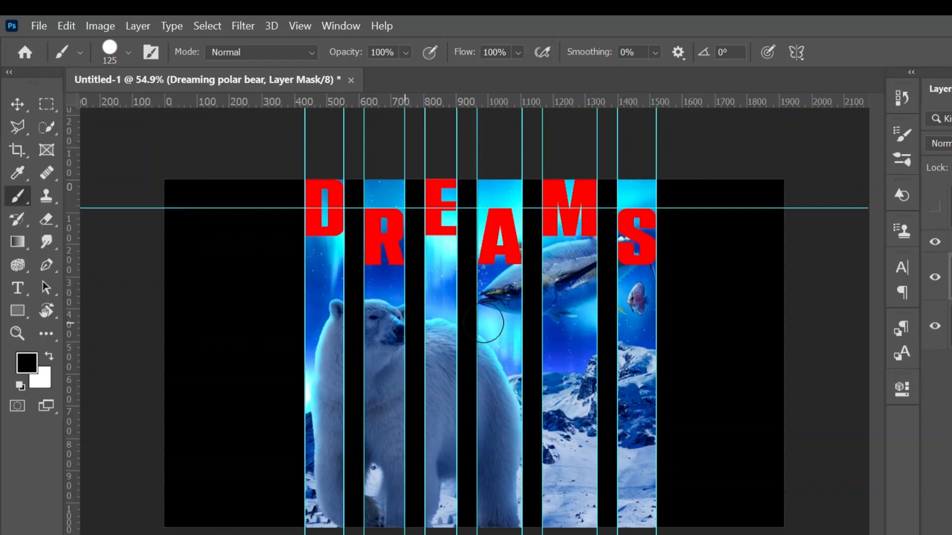
Paint black on the strip mask to hide the image inside and around the letter D
{"action": "key", "text": "z"}
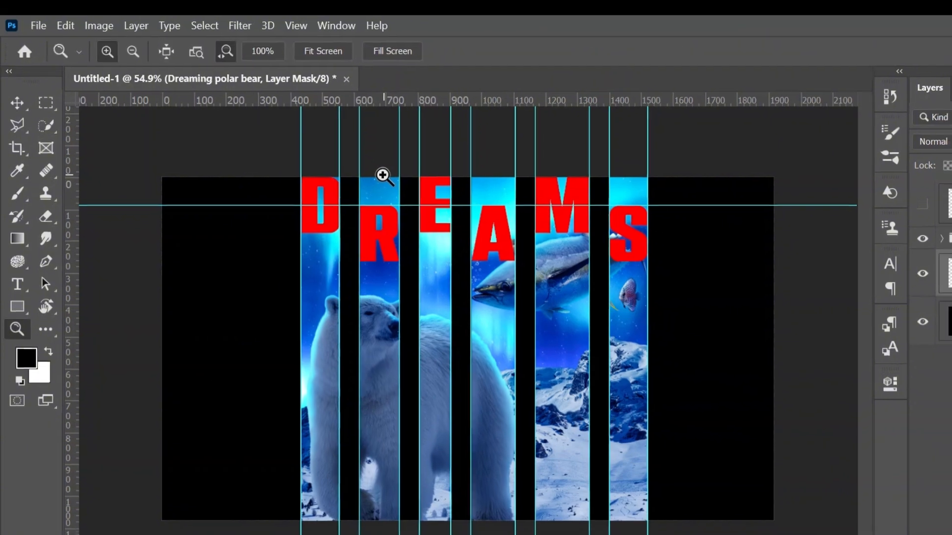
{"action": "left_click_drag", "start_coordinate": [286, 210], "coordinate": [344, 215]}
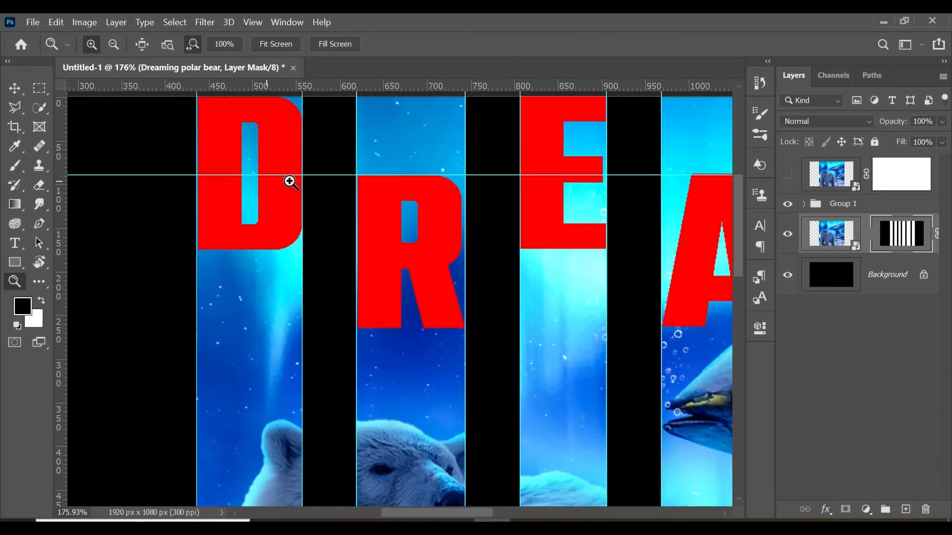
{"action": "scroll", "coordinate": [290, 182], "scroll_direction": "up", "scroll_amount": 2}
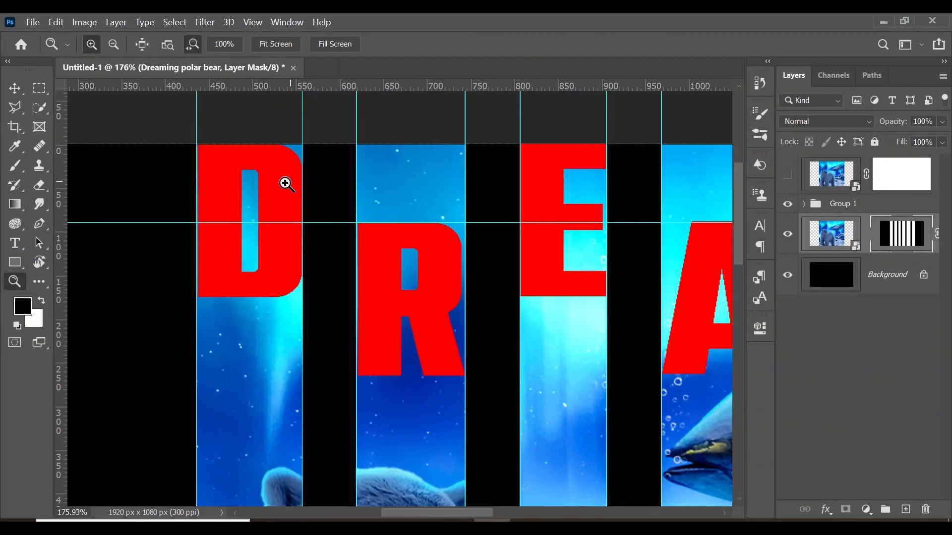
{"action": "key", "text": "b"}
{"action": "mouse_move", "coordinate": [264, 153]}
{"action": "left_mouse_down"}
{"action": "mouse_move", "coordinate": [236, 158]}
{"action": "mouse_move", "coordinate": [259, 172]}
{"action": "mouse_move", "coordinate": [226, 183]}
{"action": "mouse_move", "coordinate": [262, 190]}
{"action": "mouse_move", "coordinate": [209, 216]}
{"action": "mouse_move", "coordinate": [255, 216]}
{"action": "left_mouse_up"}
{"action": "key", "text": "bracketright"}
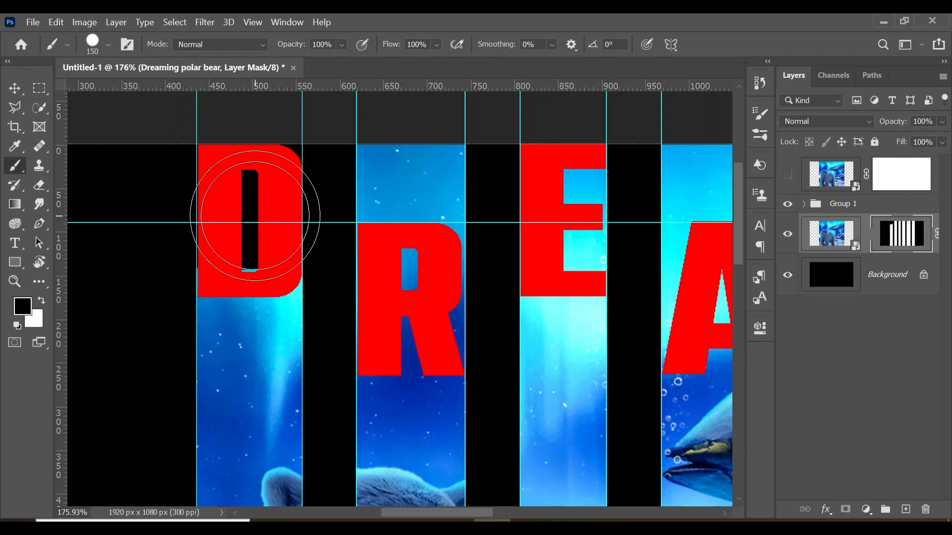
{"action": "key", "text": "bracketleft"}
{"action": "key", "text": "bracketleft"}
{"action": "key", "text": "bracketleft"}
{"action": "key", "text": "bracketleft"}
{"action": "key", "text": "bracketright"}
{"action": "key", "text": "bracketright"}
{"action": "key", "text": "bracketright"}
{"action": "key", "text": "bracketright"}
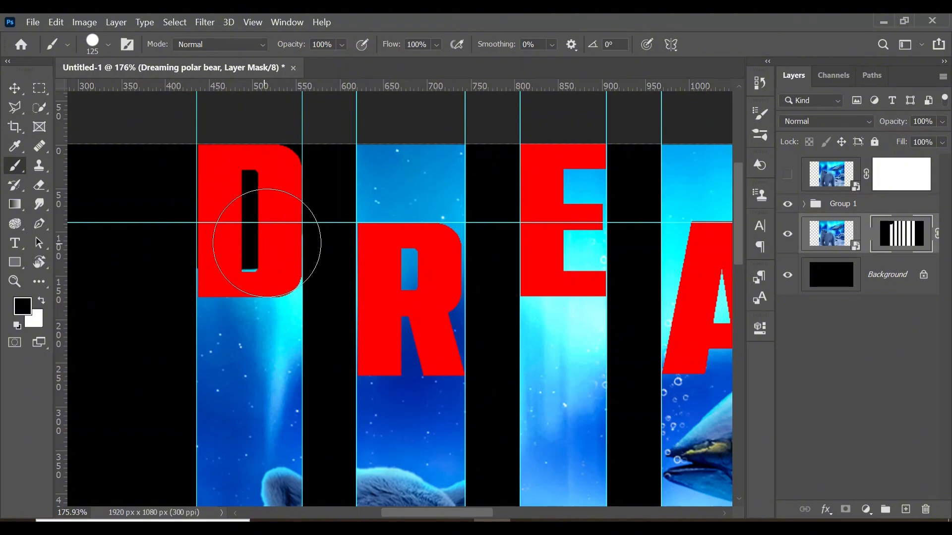
{"action": "left_click_drag", "start_coordinate": [275, 237], "coordinate": [234, 238]}
Mask out the image above, inside and around the letter R, refining near its base with a 35 px brush
{"action": "mouse_move", "coordinate": [366, 163]}
{"action": "left_mouse_down"}
{"action": "mouse_move", "coordinate": [394, 201]}
{"action": "mouse_move", "coordinate": [401, 249]}
{"action": "mouse_move", "coordinate": [392, 276]}
{"action": "mouse_move", "coordinate": [408, 311]}
{"action": "left_mouse_up"}
{"action": "key", "text": "bracketleft"}
{"action": "key", "text": "bracketleft"}
{"action": "key", "text": "bracketleft"}
{"action": "key", "text": "bracketleft"}
{"action": "key", "text": "bracketleft"}
{"action": "key", "text": "bracketleft"}
{"action": "key", "text": "bracketleft"}
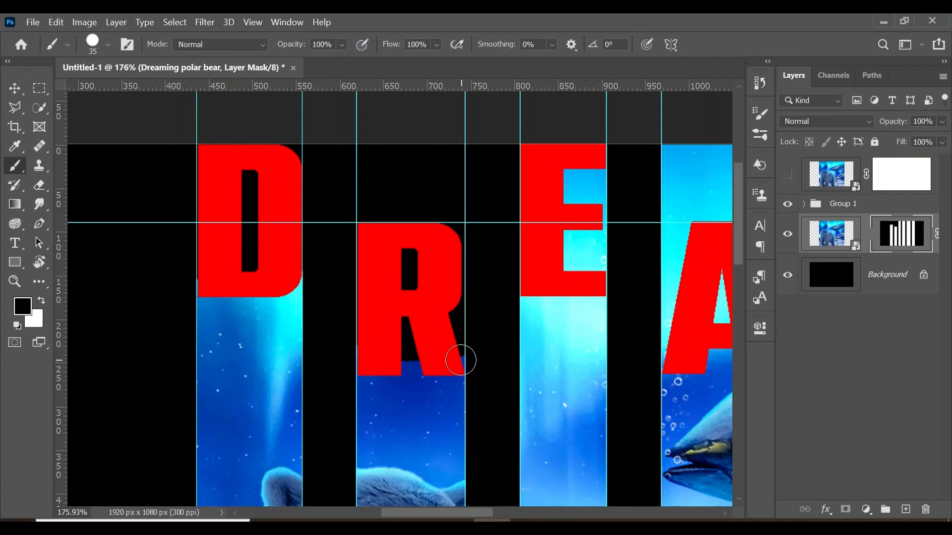
{"action": "left_click_drag", "start_coordinate": [461, 360], "coordinate": [312, 355]}
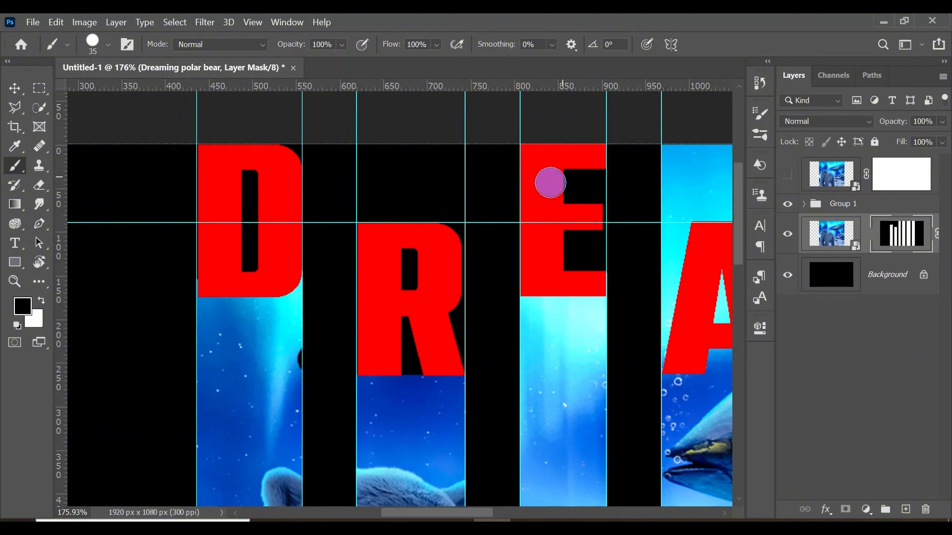
Mask out the image in the gaps of the letter E and above, inside and around the letter A
{"action": "scroll", "coordinate": [573, 173], "scroll_direction": "right", "scroll_amount": 5}
{"action": "key", "text": "bracketright"}
{"action": "key", "text": "bracketright"}
{"action": "key", "text": "bracketright"}
{"action": "key", "text": "bracketright"}
{"action": "key", "text": "bracketright"}
{"action": "mouse_move", "coordinate": [553, 175]}
{"action": "left_mouse_down"}
{"action": "mouse_move", "coordinate": [479, 141]}
{"action": "mouse_move", "coordinate": [562, 202]}
{"action": "mouse_move", "coordinate": [501, 169]}
{"action": "mouse_move", "coordinate": [539, 307]}
{"action": "mouse_move", "coordinate": [488, 315]}
{"action": "mouse_move", "coordinate": [459, 339]}
{"action": "left_mouse_up"}
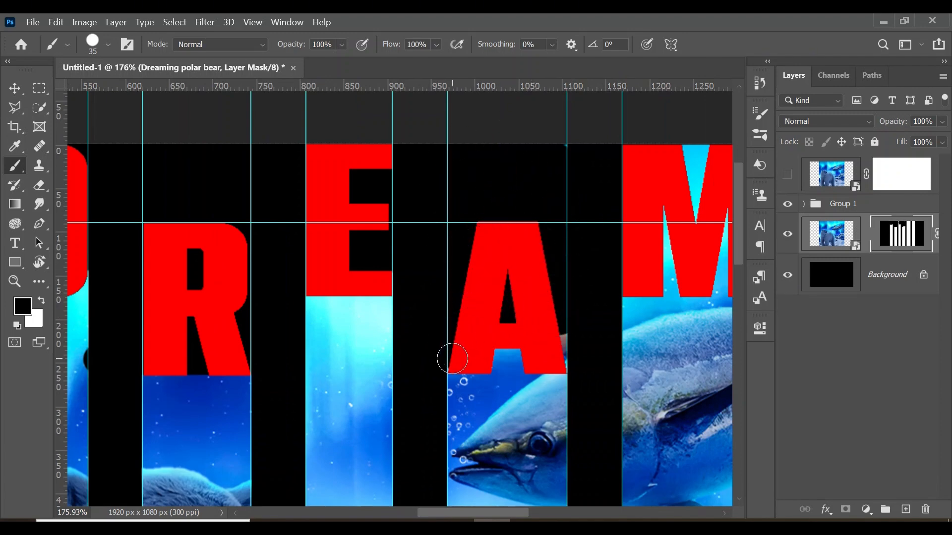
{"action": "mouse_move", "coordinate": [452, 359]}
{"action": "left_mouse_down"}
{"action": "mouse_move", "coordinate": [587, 355]}
{"action": "mouse_move", "coordinate": [484, 332]}
{"action": "left_mouse_up"}
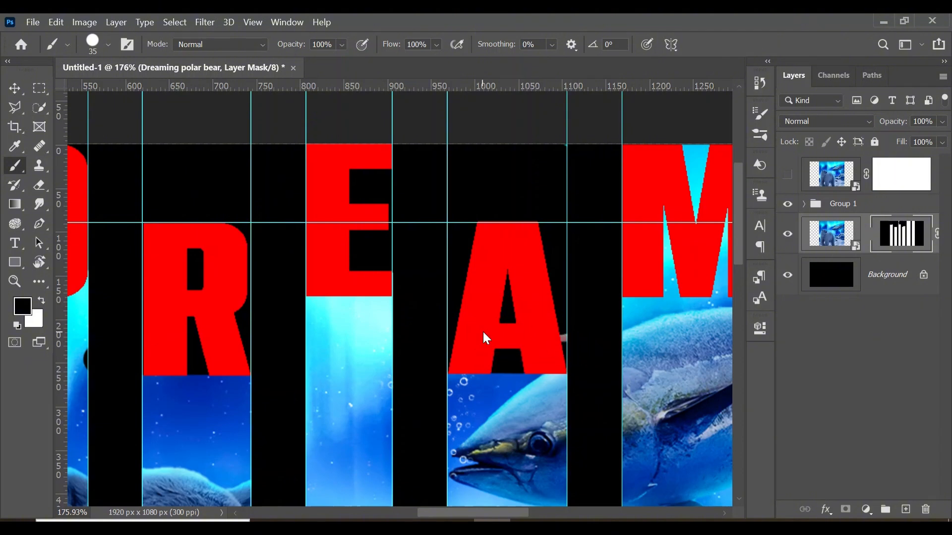
Mask out the image in the gaps of the letter M and above, inside and around the letter S
{"action": "scroll", "coordinate": [483, 332], "scroll_direction": "right", "scroll_amount": 3}
{"action": "mouse_move", "coordinate": [518, 193]}
{"action": "left_mouse_down"}
{"action": "mouse_move", "coordinate": [517, 153]}
{"action": "mouse_move", "coordinate": [577, 235]}
{"action": "mouse_move", "coordinate": [530, 264]}
{"action": "mouse_move", "coordinate": [488, 266]}
{"action": "mouse_move", "coordinate": [493, 282]}
{"action": "mouse_move", "coordinate": [599, 281]}
{"action": "left_mouse_up"}
{"action": "scroll", "coordinate": [600, 280], "scroll_direction": "right", "scroll_amount": 4}
{"action": "key", "text": "]"}
{"action": "key", "text": "]"}
{"action": "key", "text": "]"}
{"action": "key", "text": "]"}
{"action": "key", "text": "]"}
{"action": "key", "text": "]"}
{"action": "key", "text": "]"}
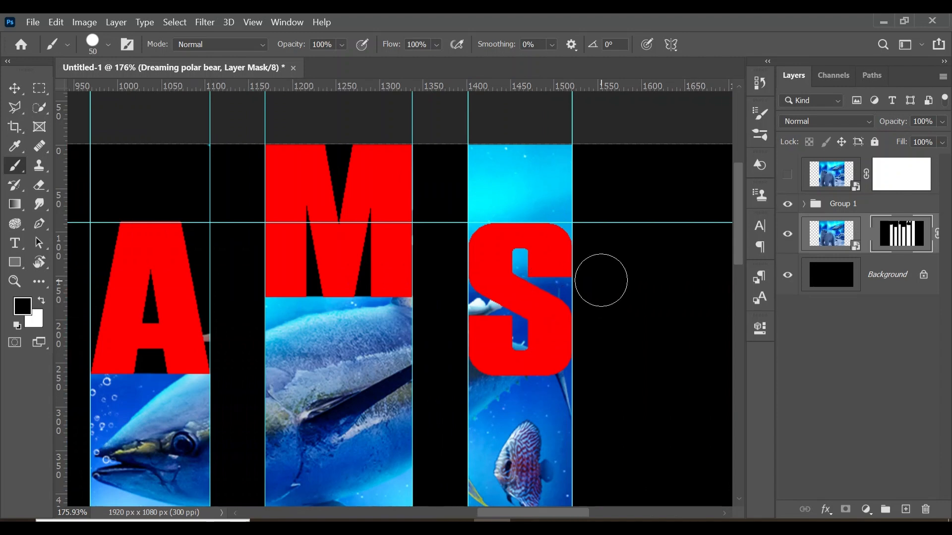
{"action": "mouse_move", "coordinate": [575, 172]}
{"action": "left_mouse_down"}
{"action": "mouse_move", "coordinate": [499, 175]}
{"action": "mouse_move", "coordinate": [536, 248]}
{"action": "mouse_move", "coordinate": [492, 310]}
{"action": "mouse_move", "coordinate": [523, 314]}
{"action": "mouse_move", "coordinate": [525, 327]}
{"action": "left_mouse_up"}
Clear all guides from the document
{"action": "key", "text": "z"}
{"action": "mouse_move", "coordinate": [542, 237]}
{"action": "left_mouse_down"}
{"action": "mouse_move", "coordinate": [472, 247]}
{"action": "mouse_move", "coordinate": [404, 121]}
{"action": "left_mouse_up"}
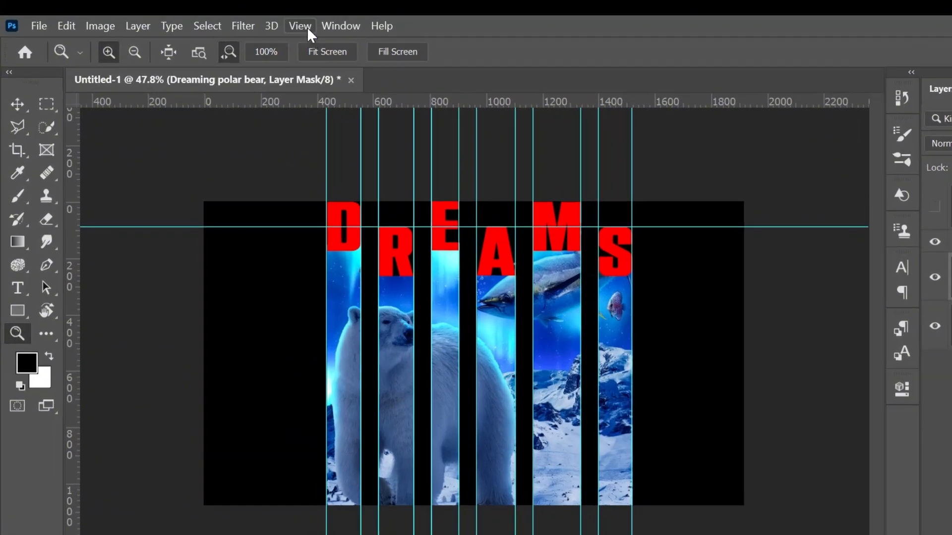
{"action": "left_click", "coordinate": [256, 24]}
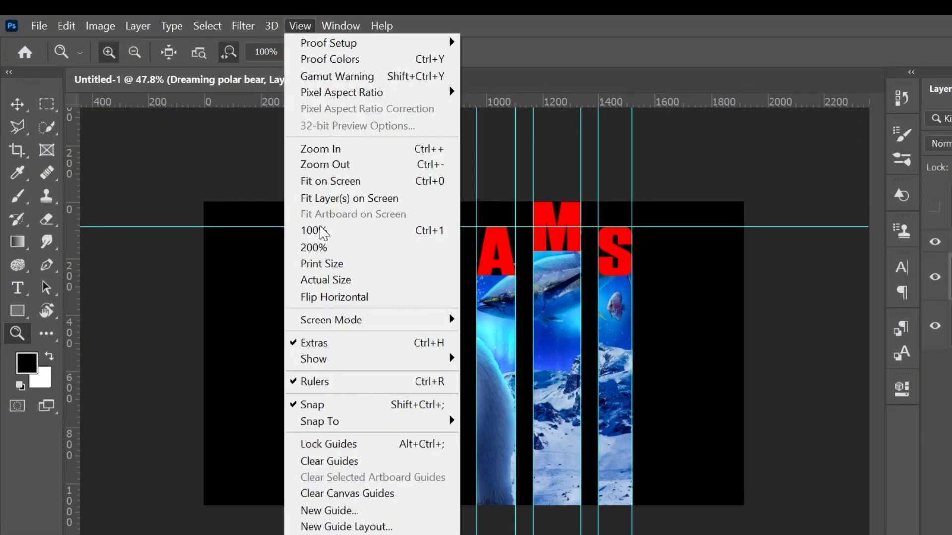
{"action": "left_click", "coordinate": [330, 465]}
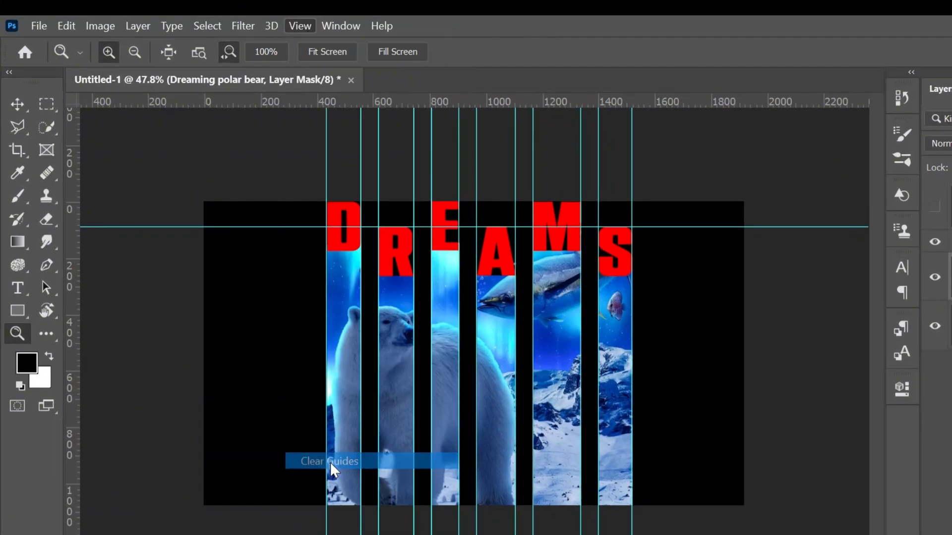
Paint away the leftover image slivers beside the letters M, A and E on the strip mask
{"action": "left_click_drag", "start_coordinate": [604, 220], "coordinate": [640, 227]}
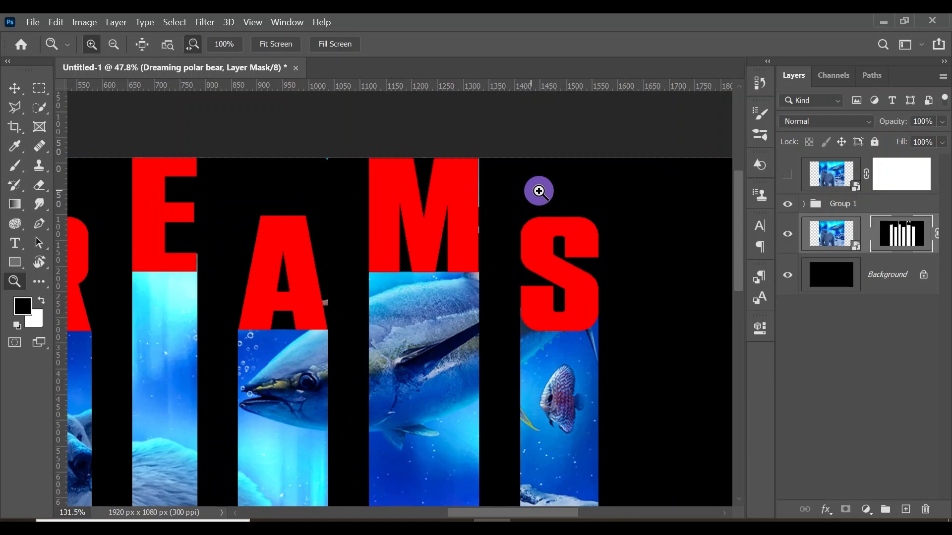
{"action": "left_click_drag", "start_coordinate": [539, 192], "coordinate": [546, 189]}
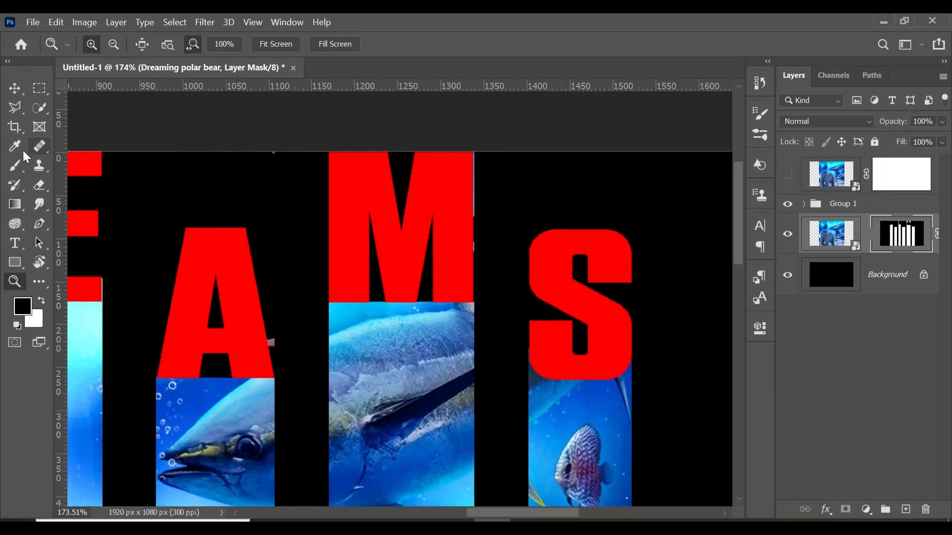
{"action": "left_click", "coordinate": [17, 165]}
{"action": "left_click_drag", "start_coordinate": [460, 187], "coordinate": [467, 235]}
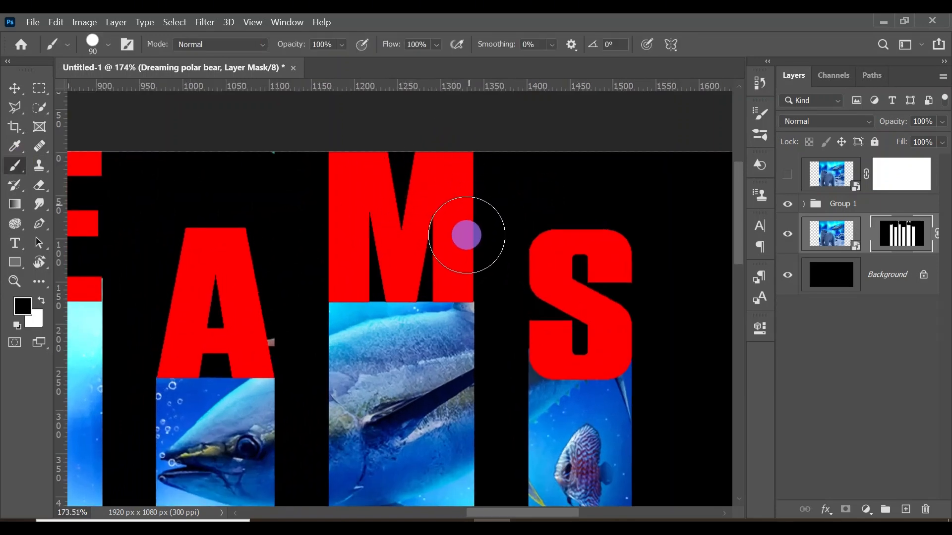
{"action": "scroll", "coordinate": [399, 259], "scroll_direction": "left", "scroll_amount": 2}
{"action": "key", "text": "z"}
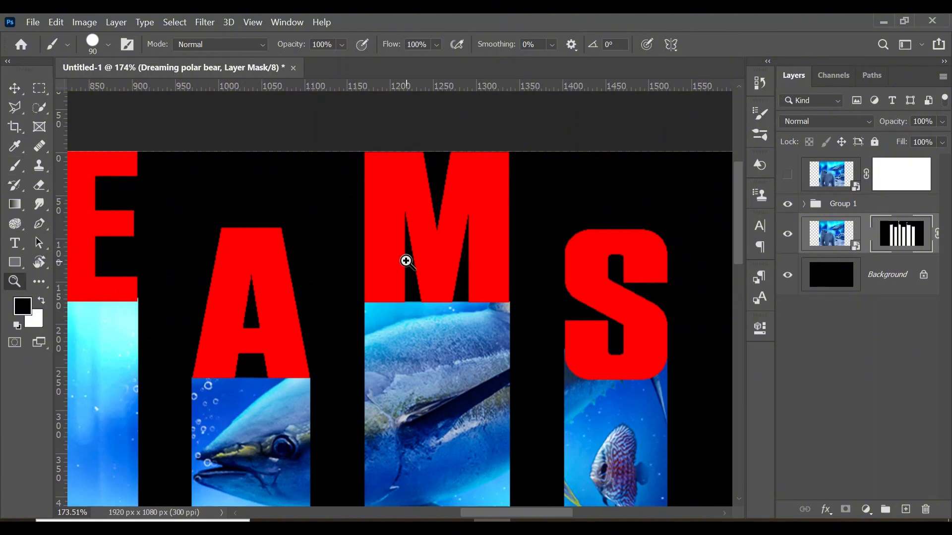
{"action": "left_click_drag", "start_coordinate": [391, 264], "coordinate": [315, 262]}
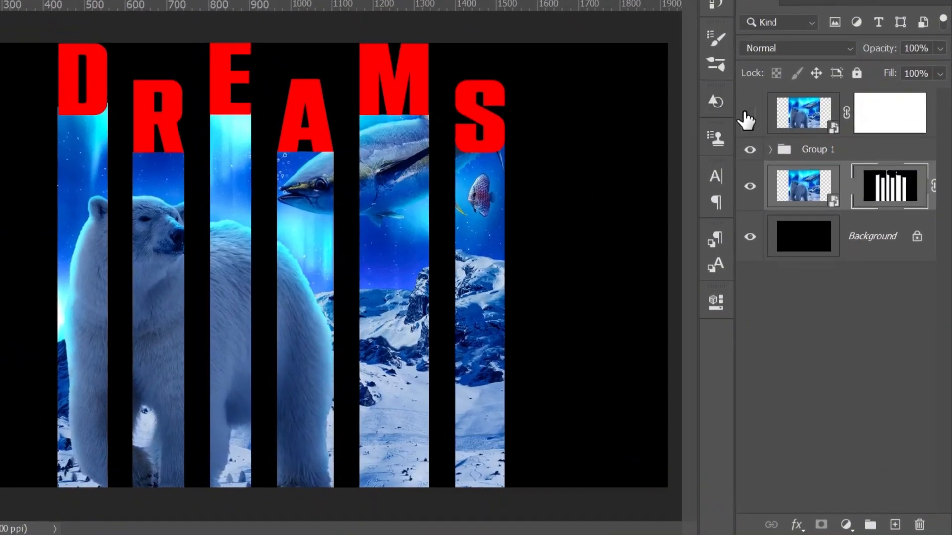
Show the top polar bear copy and clip it to Group 1 so it fills the letters
{"action": "left_click", "coordinate": [750, 115]}
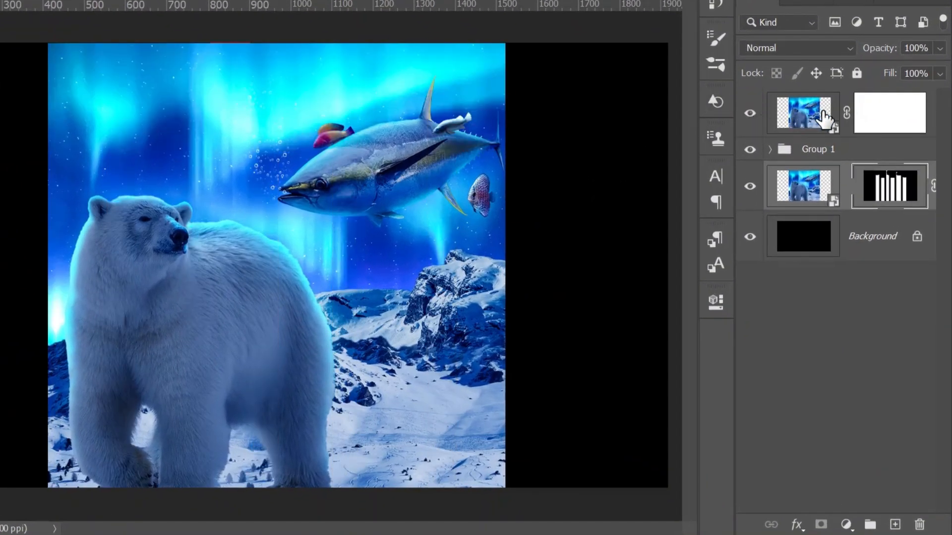
{"action": "left_click", "coordinate": [848, 134], "text": "alt"}
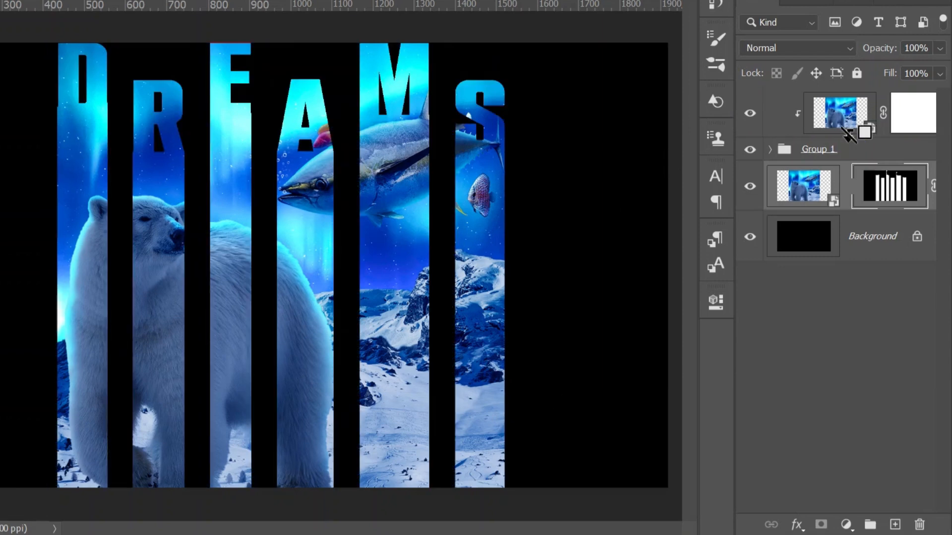
Stamp the clipped copy, Group 1 and the masked polar bear layer into a new merged layer, and hide the three originals
{"action": "left_click", "coordinate": [818, 236]}
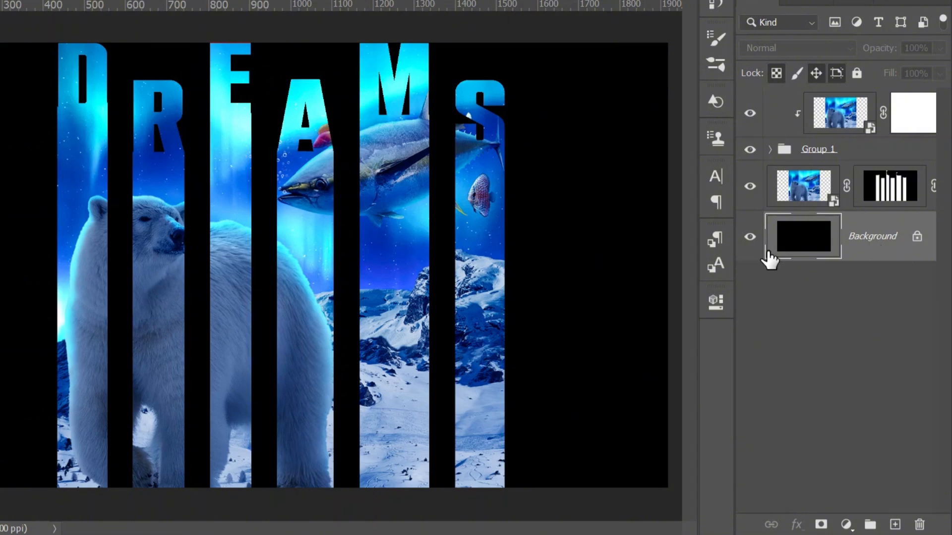
{"action": "left_click", "coordinate": [766, 105]}
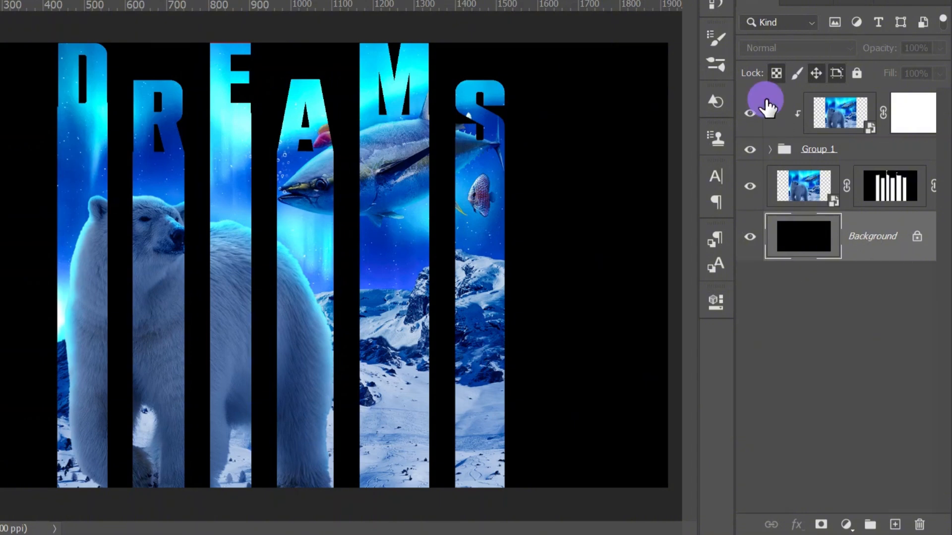
{"action": "left_click", "coordinate": [766, 180], "text": "shift"}
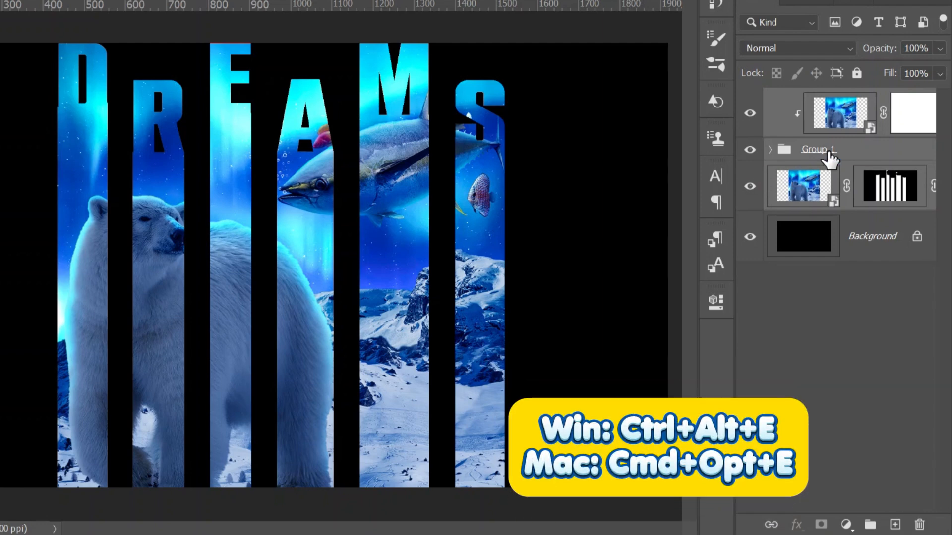
{"action": "key", "text": "ctrl+alt+e"}
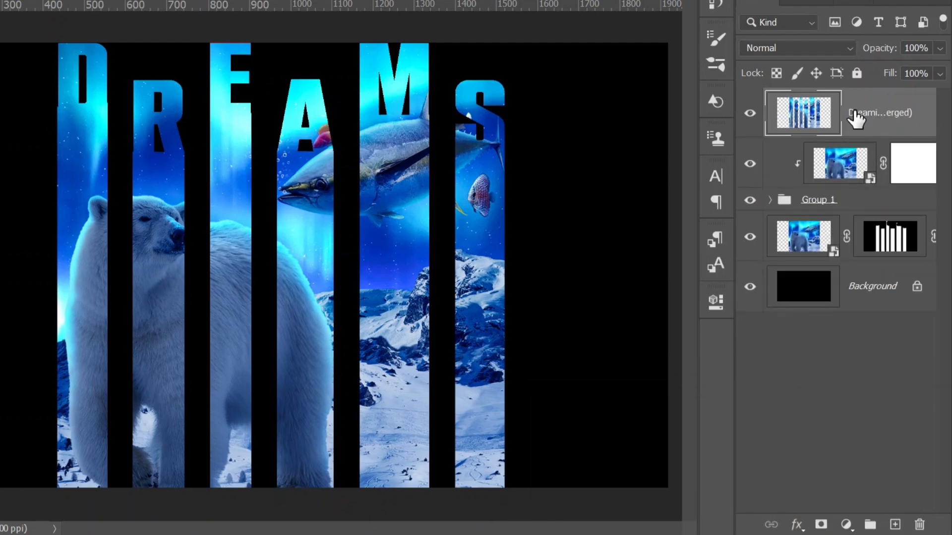
{"action": "left_click_drag", "start_coordinate": [750, 163], "coordinate": [752, 240]}
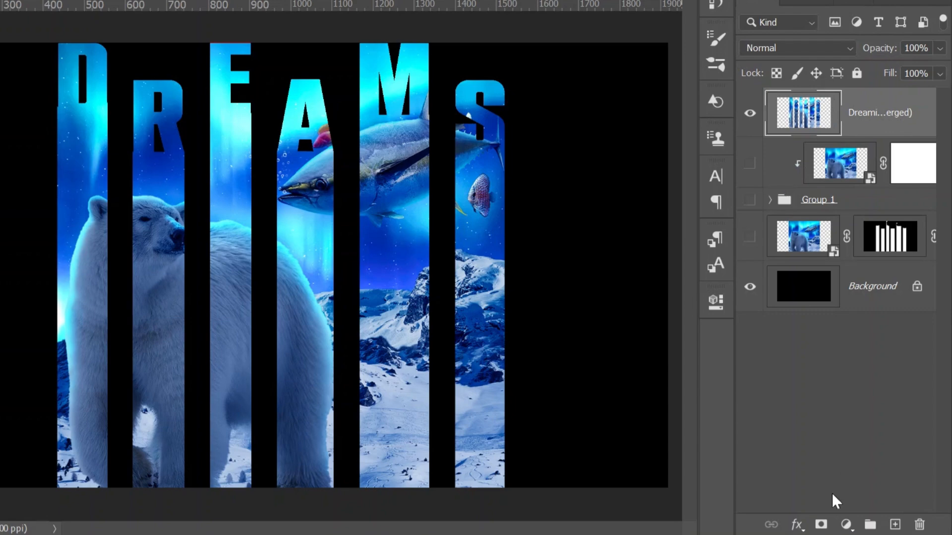
Add a layer mask to the merged layer and paint out the strips' lower ends in black with a 200 px brush
{"action": "left_click", "coordinate": [821, 524]}
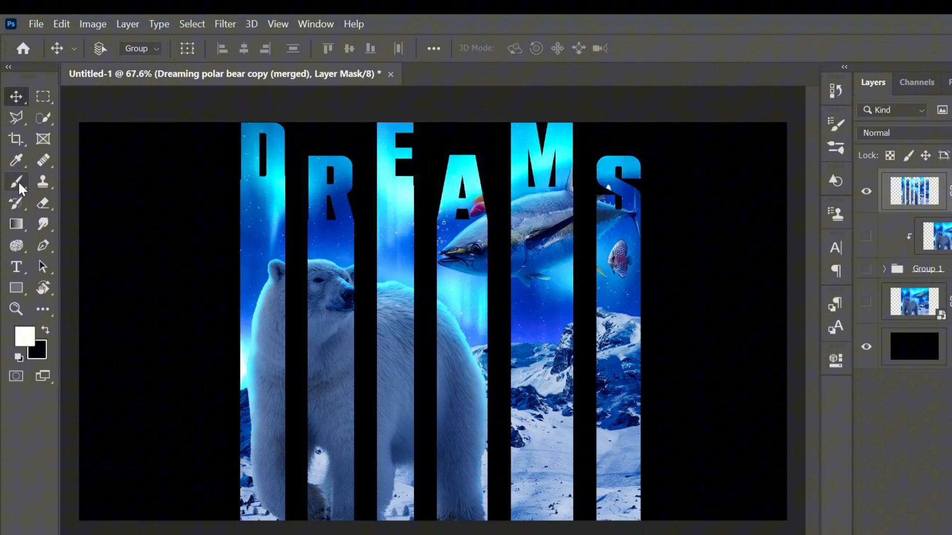
{"action": "left_click", "coordinate": [17, 180]}
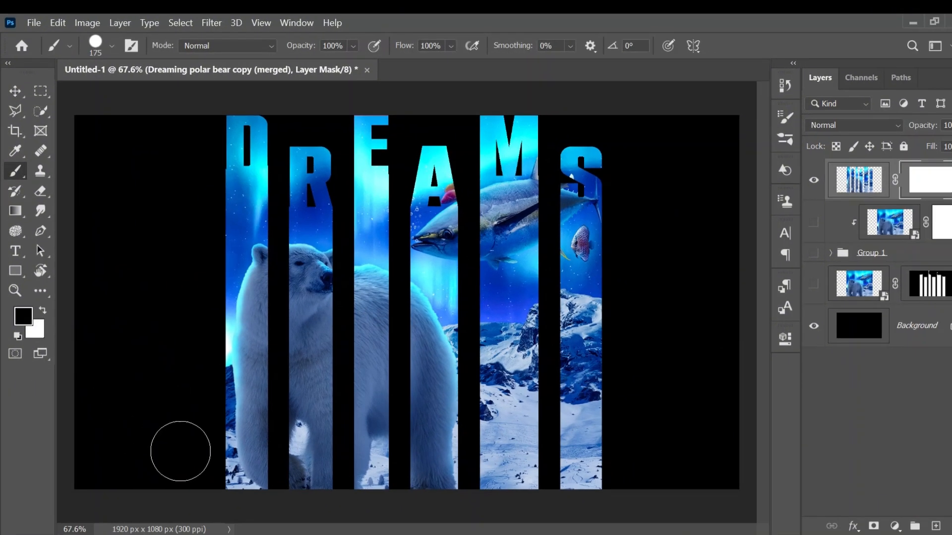
{"action": "key", "text": "bracketright"}
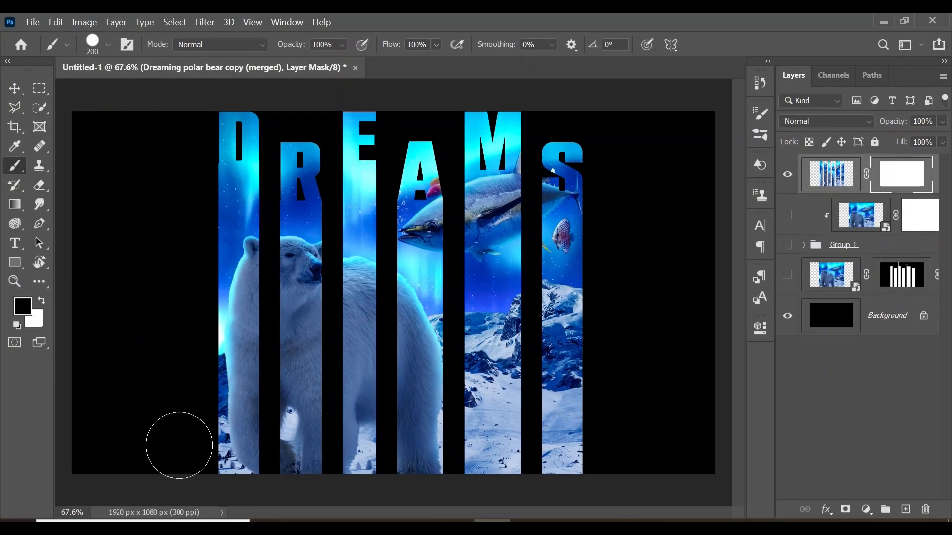
{"action": "left_click_drag", "start_coordinate": [179, 445], "coordinate": [720, 446]}
Move the merged layer down and centre it on the canvas at about X 960 px, Y 615 px
{"action": "left_click", "coordinate": [851, 166]}
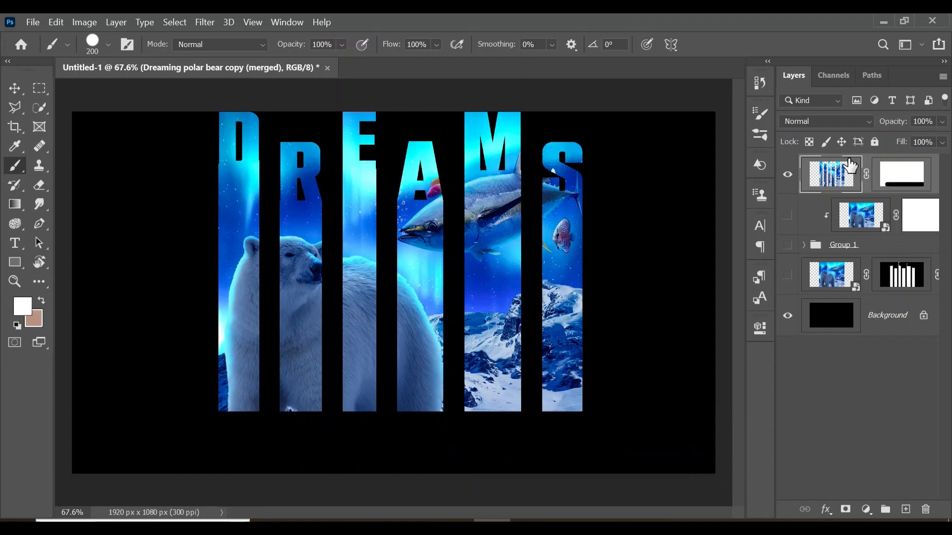
{"action": "key", "text": "ctrl+t"}
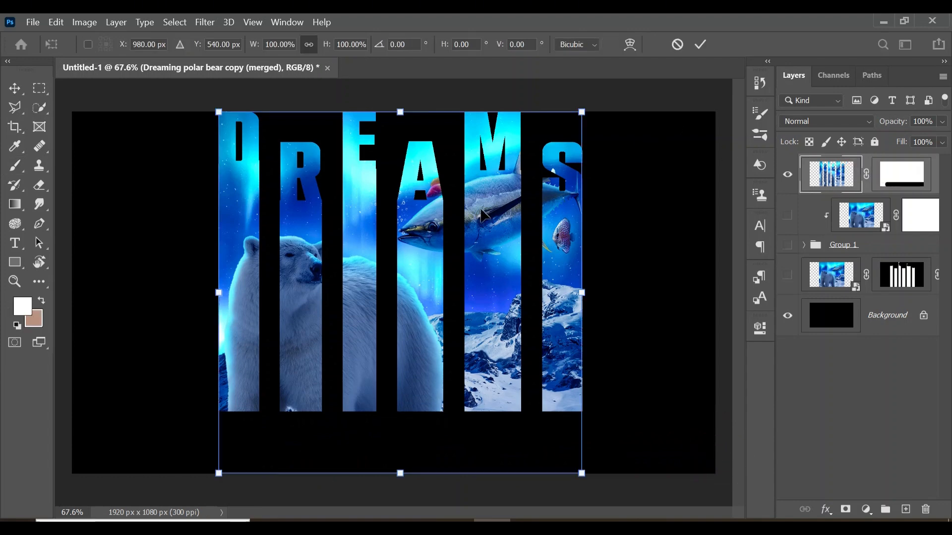
{"action": "left_click_drag", "start_coordinate": [446, 229], "coordinate": [443, 254]}
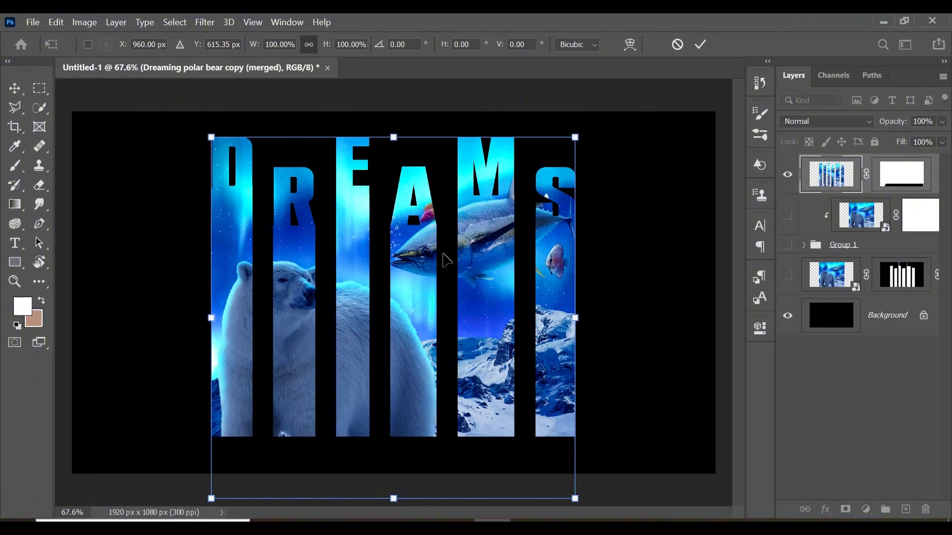
{"action": "key", "text": "Return"}
Mask out the lower ends of the D, E and M strips in black within a rectangular selection using a 150 px brush, then deselect
{"action": "left_click", "coordinate": [42, 92]}
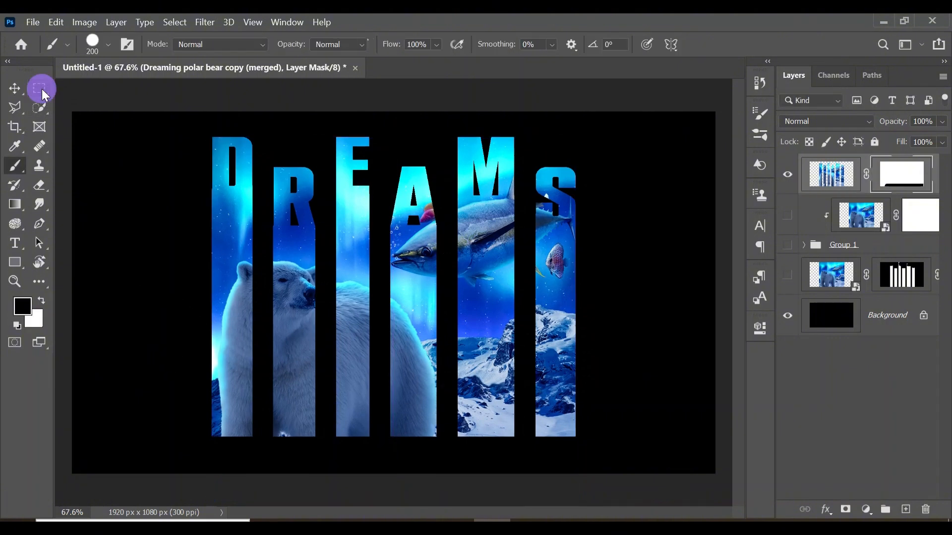
{"action": "left_click_drag", "start_coordinate": [206, 401], "coordinate": [593, 449]}
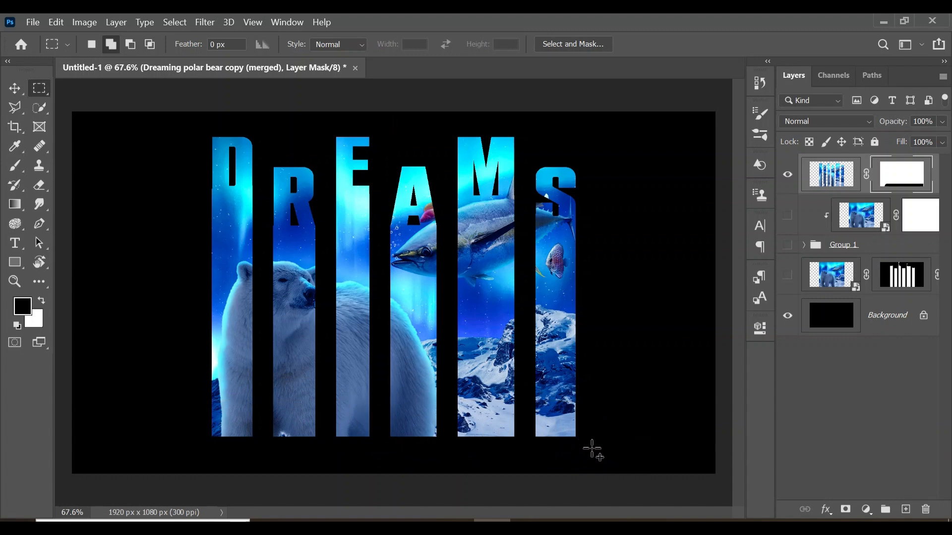
{"action": "left_click", "coordinate": [15, 165]}
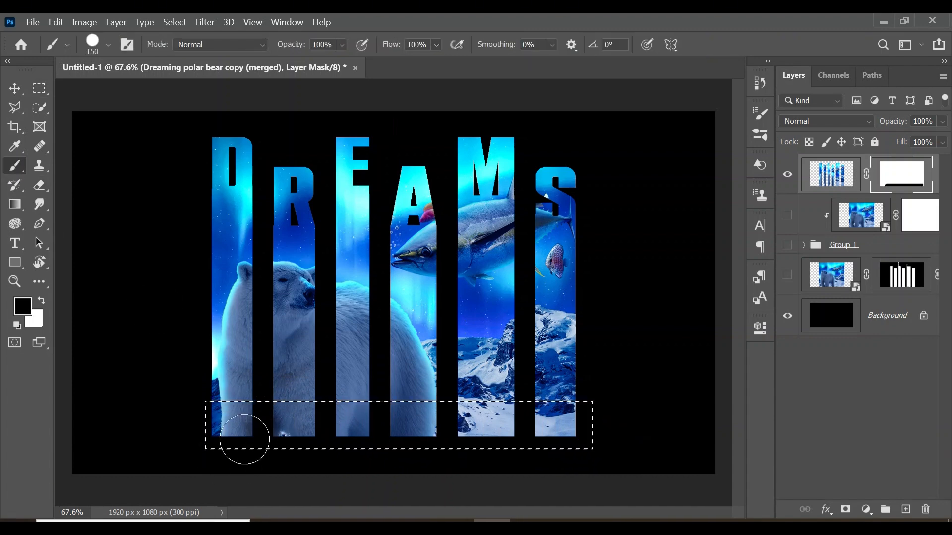
{"action": "mouse_move", "coordinate": [244, 435]}
{"action": "left_mouse_down"}
{"action": "mouse_move", "coordinate": [227, 421]}
{"action": "mouse_move", "coordinate": [211, 425]}
{"action": "left_mouse_up"}
{"action": "left_click_drag", "start_coordinate": [355, 433], "coordinate": [352, 421]}
{"action": "mouse_move", "coordinate": [476, 432]}
{"action": "left_mouse_down"}
{"action": "mouse_move", "coordinate": [494, 418]}
{"action": "mouse_move", "coordinate": [482, 429]}
{"action": "left_mouse_up"}
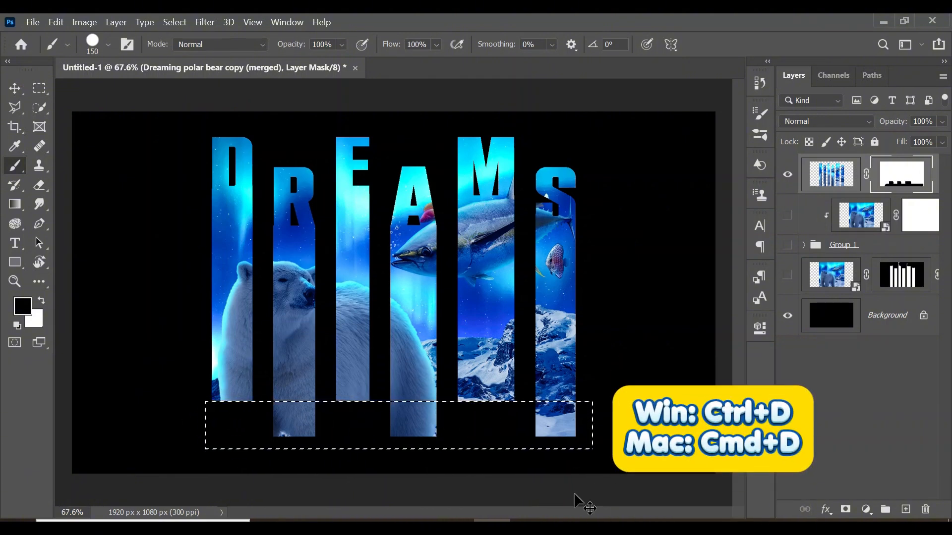
{"action": "key", "text": "ctrl+d"}
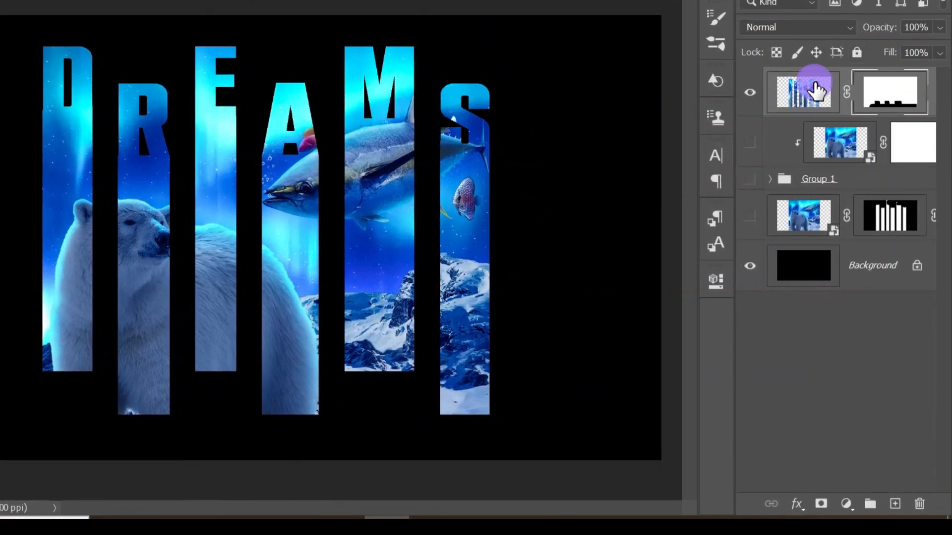
Add a Drop Shadow effect to the merged layer and set its colour to grey 8c8a8a
{"action": "left_click", "coordinate": [816, 89]}
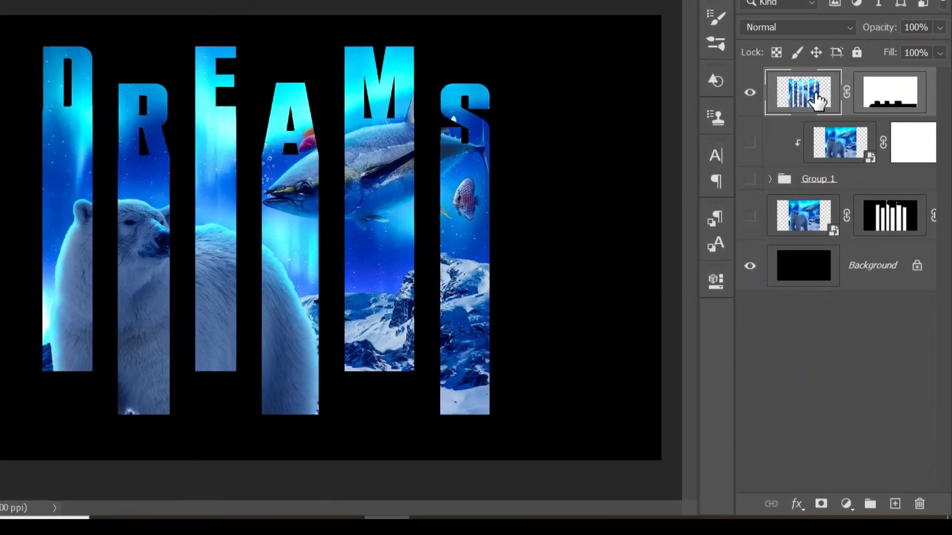
{"action": "left_click", "coordinate": [796, 504]}
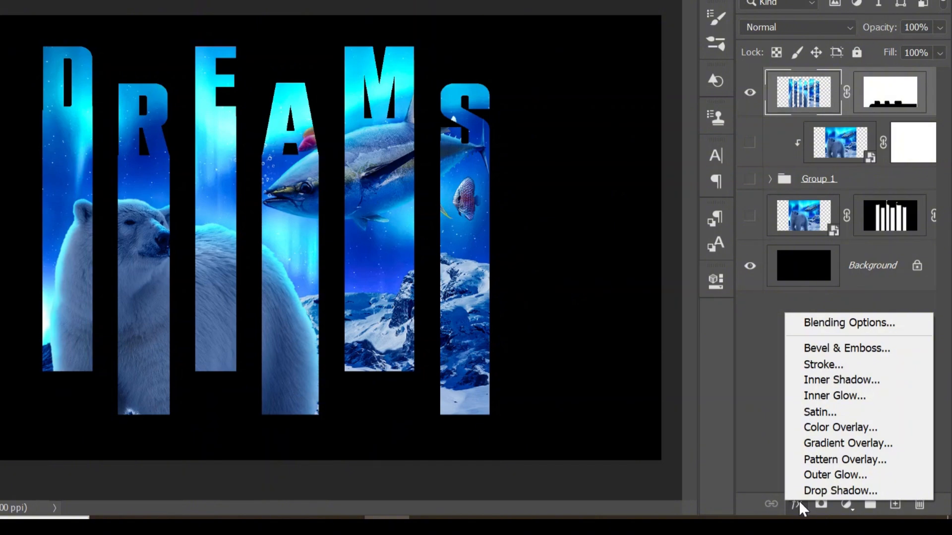
{"action": "left_click", "coordinate": [822, 490]}
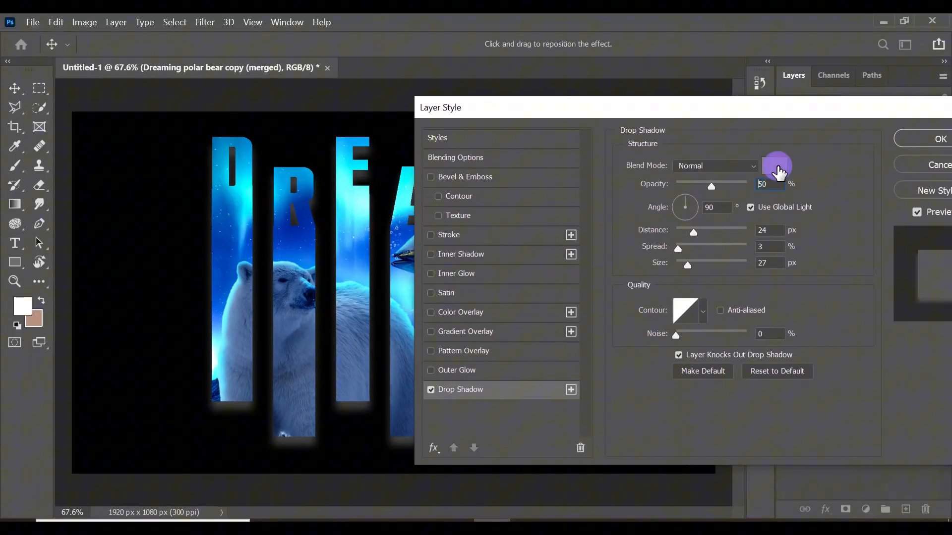
{"action": "left_click", "coordinate": [777, 167]}
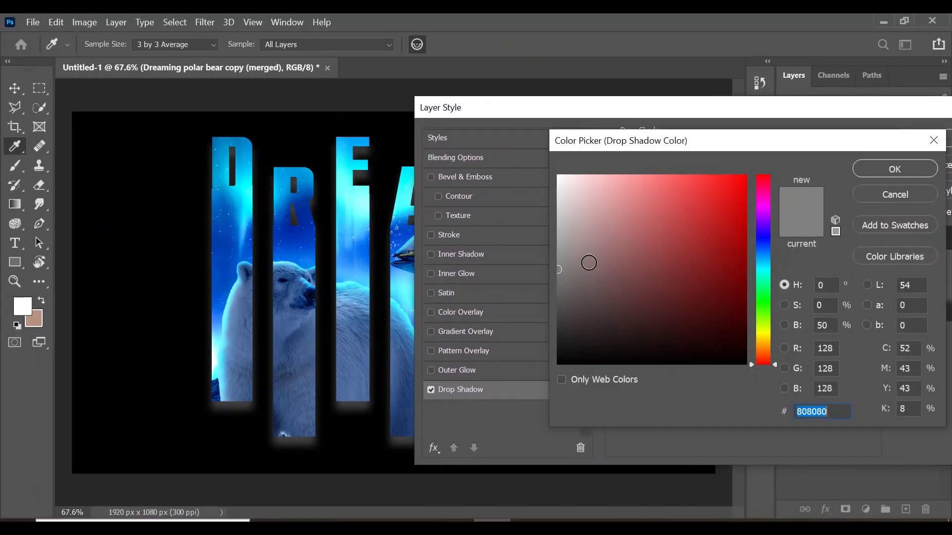
{"action": "left_click_drag", "start_coordinate": [569, 269], "coordinate": [558, 259]}
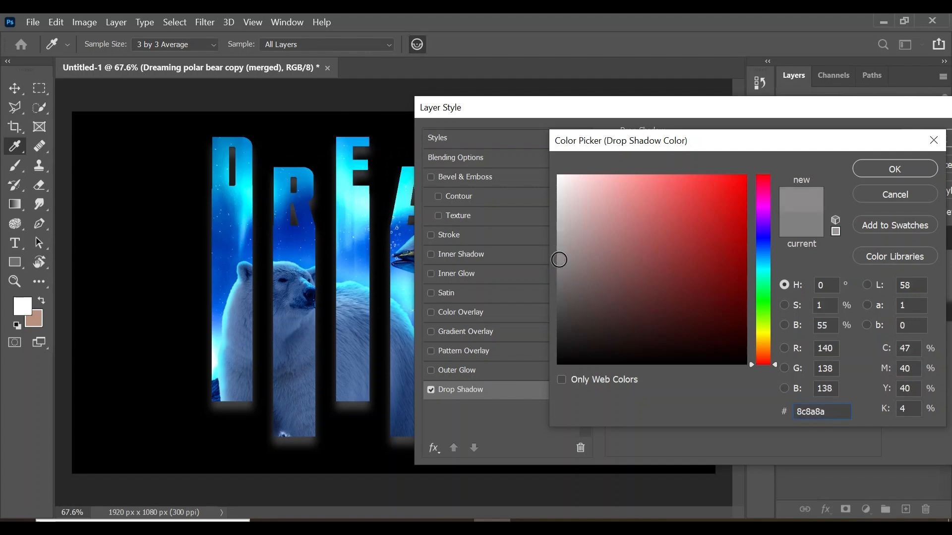
{"action": "left_click", "coordinate": [888, 167]}
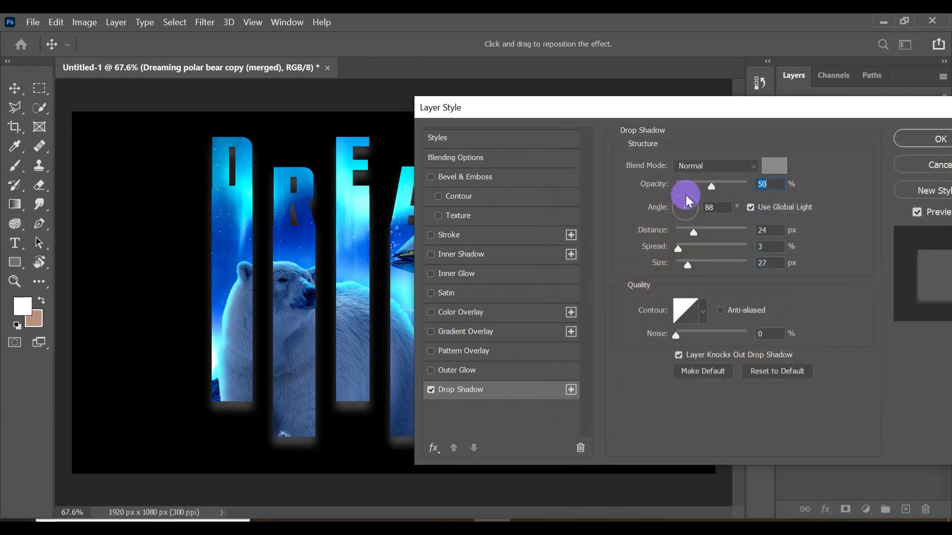
Set the drop shadow's angle to 54°, opacity to 70%, distance to 28 px, spread to 4% and size to 43 px
{"action": "left_click", "coordinate": [694, 195]}
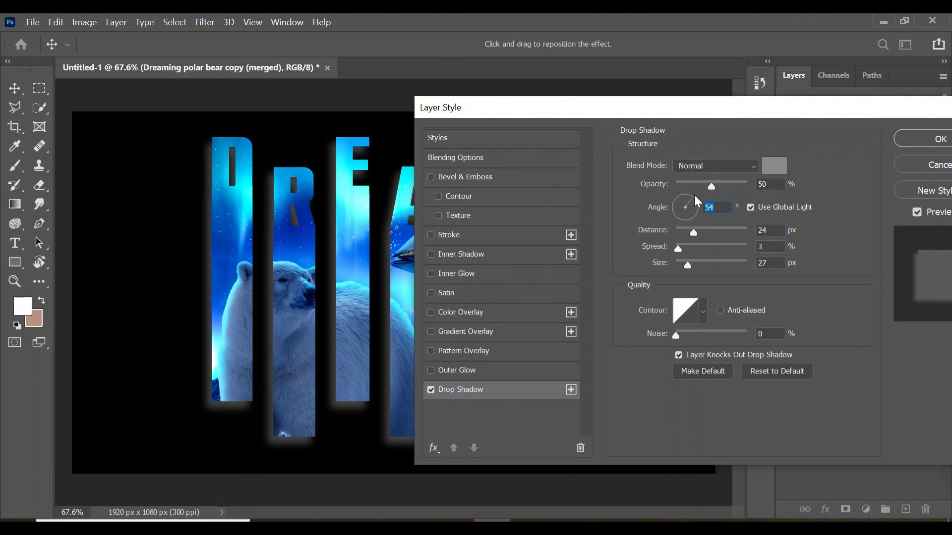
{"action": "left_click", "coordinate": [712, 186]}
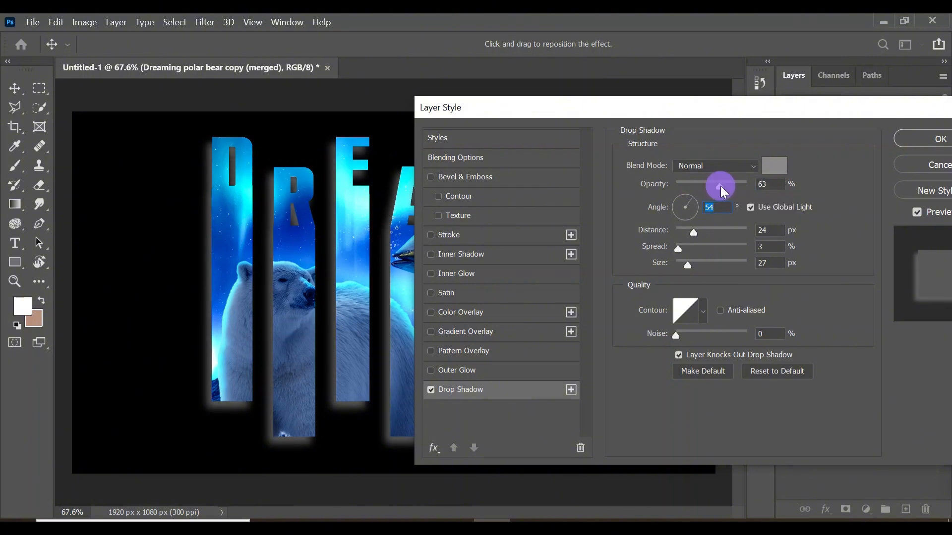
{"action": "left_click_drag", "start_coordinate": [721, 186], "coordinate": [726, 186]}
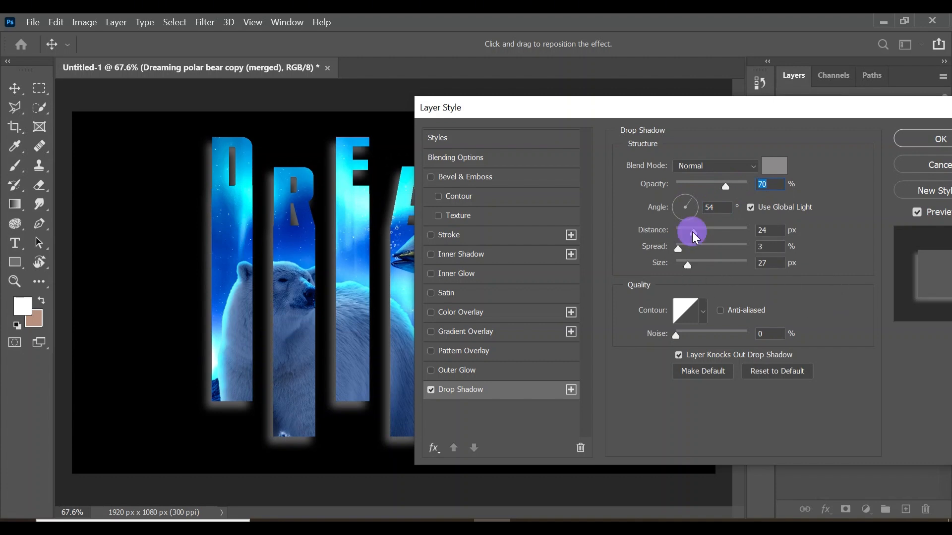
{"action": "left_click_drag", "start_coordinate": [692, 231], "coordinate": [698, 267]}
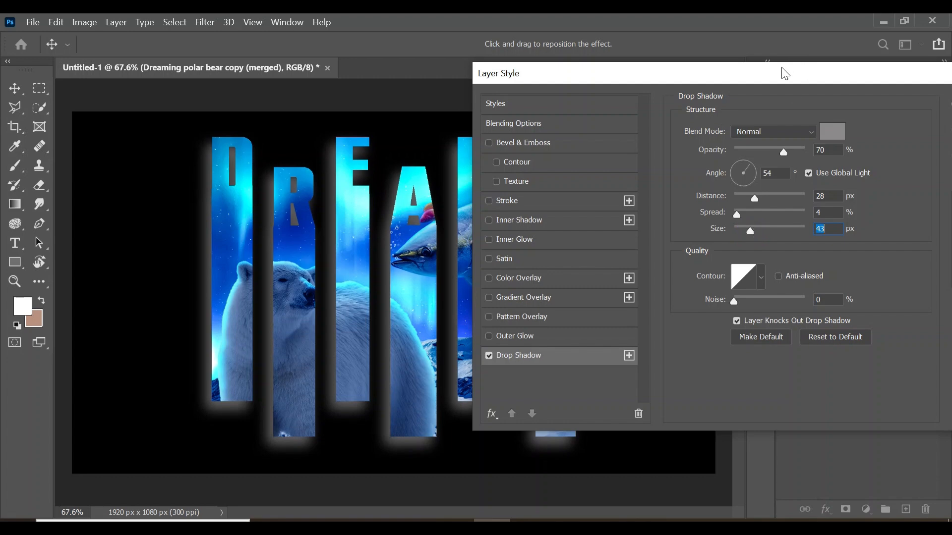
Reduce the drop shadow's opacity to 50% and apply the layer style
{"action": "left_click_drag", "start_coordinate": [775, 74], "coordinate": [840, 63]}
{"action": "left_click_drag", "start_coordinate": [847, 142], "coordinate": [835, 142]}
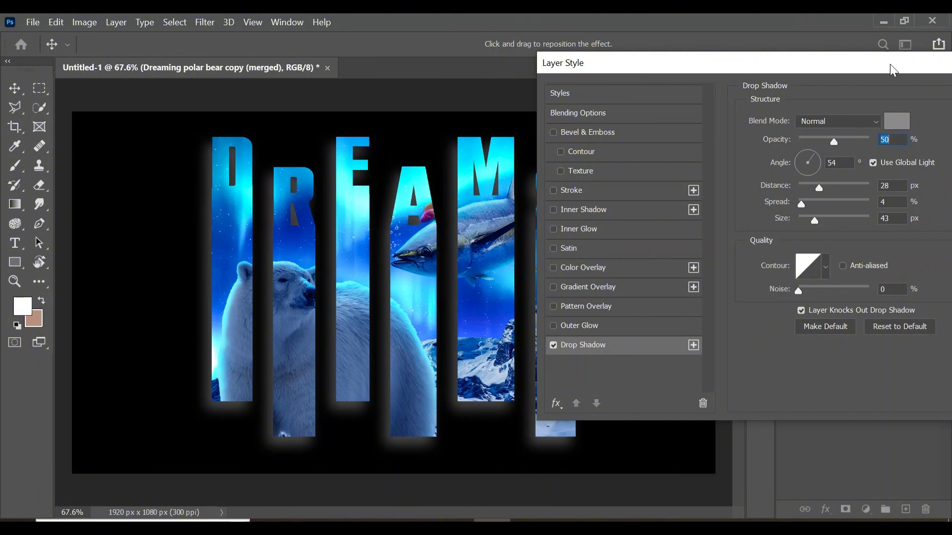
{"action": "left_click_drag", "start_coordinate": [891, 64], "coordinate": [762, 66]}
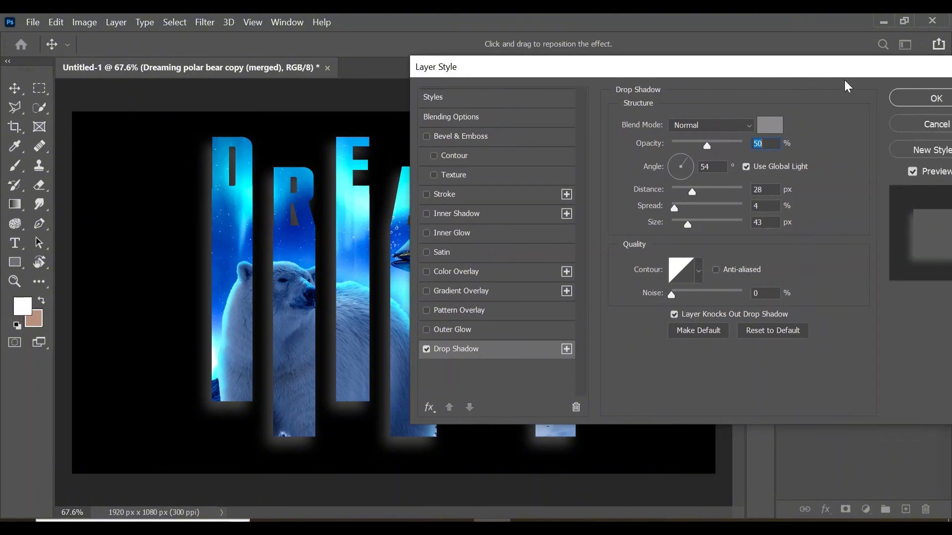
{"action": "left_click", "coordinate": [900, 101]}
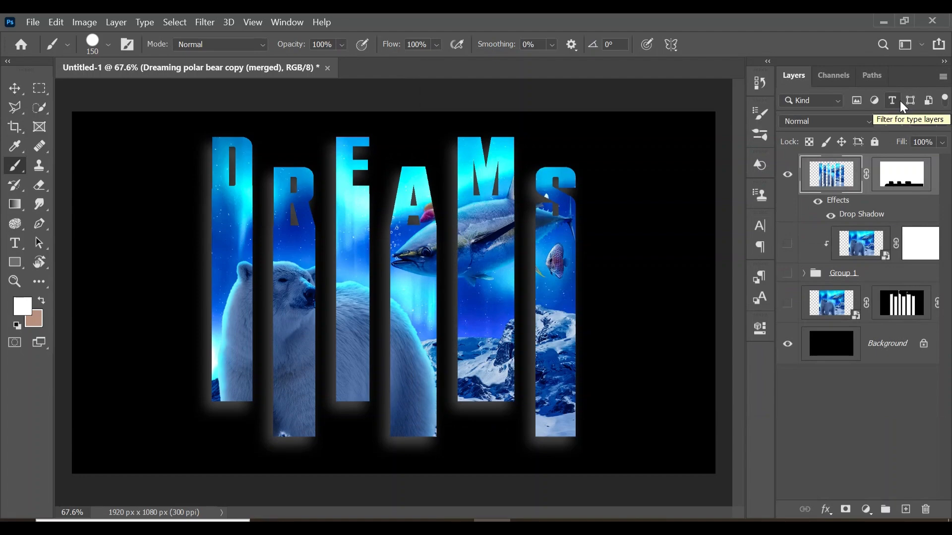